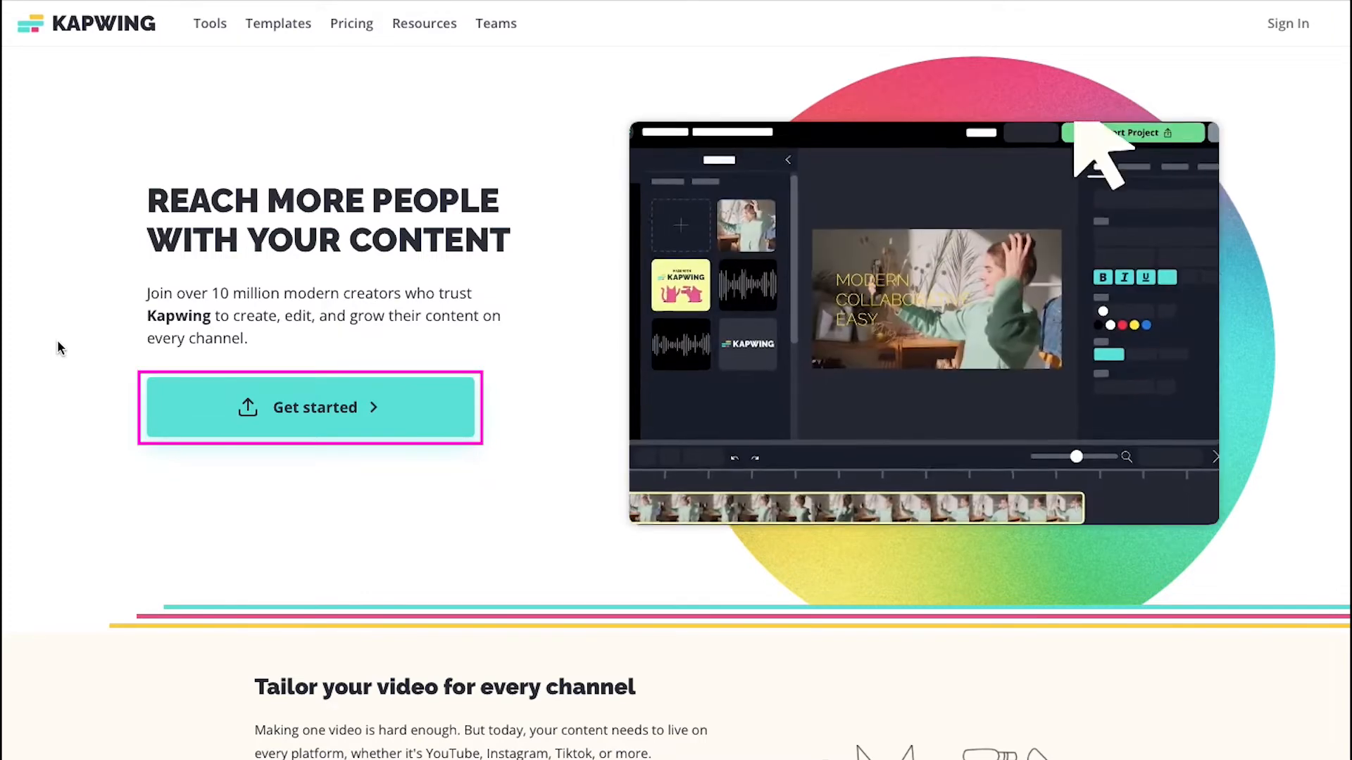
# Enter the account e-mail on the sign-in page and request a login code
pyautogui.click(271, 408)
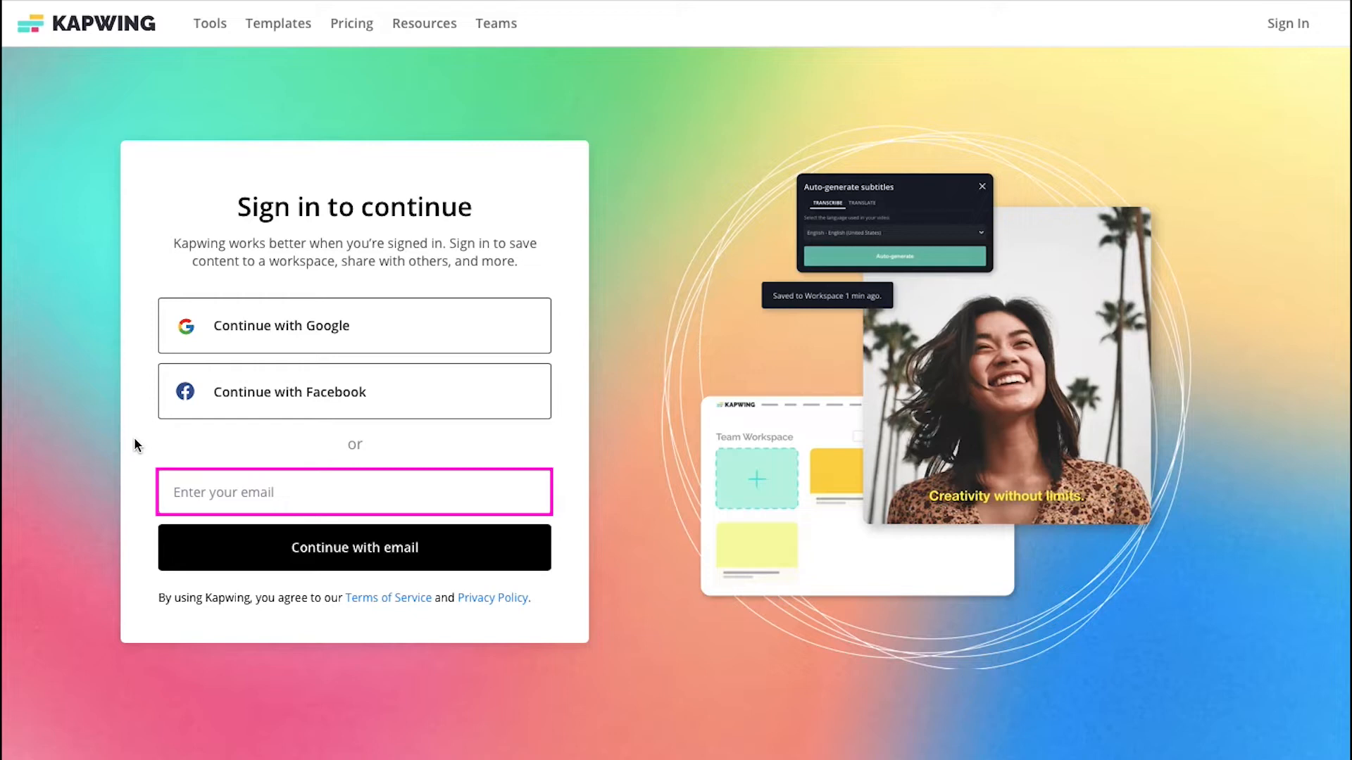
pyautogui.click(238, 488)
pyautogui.hotkey('ctrl', 'v')
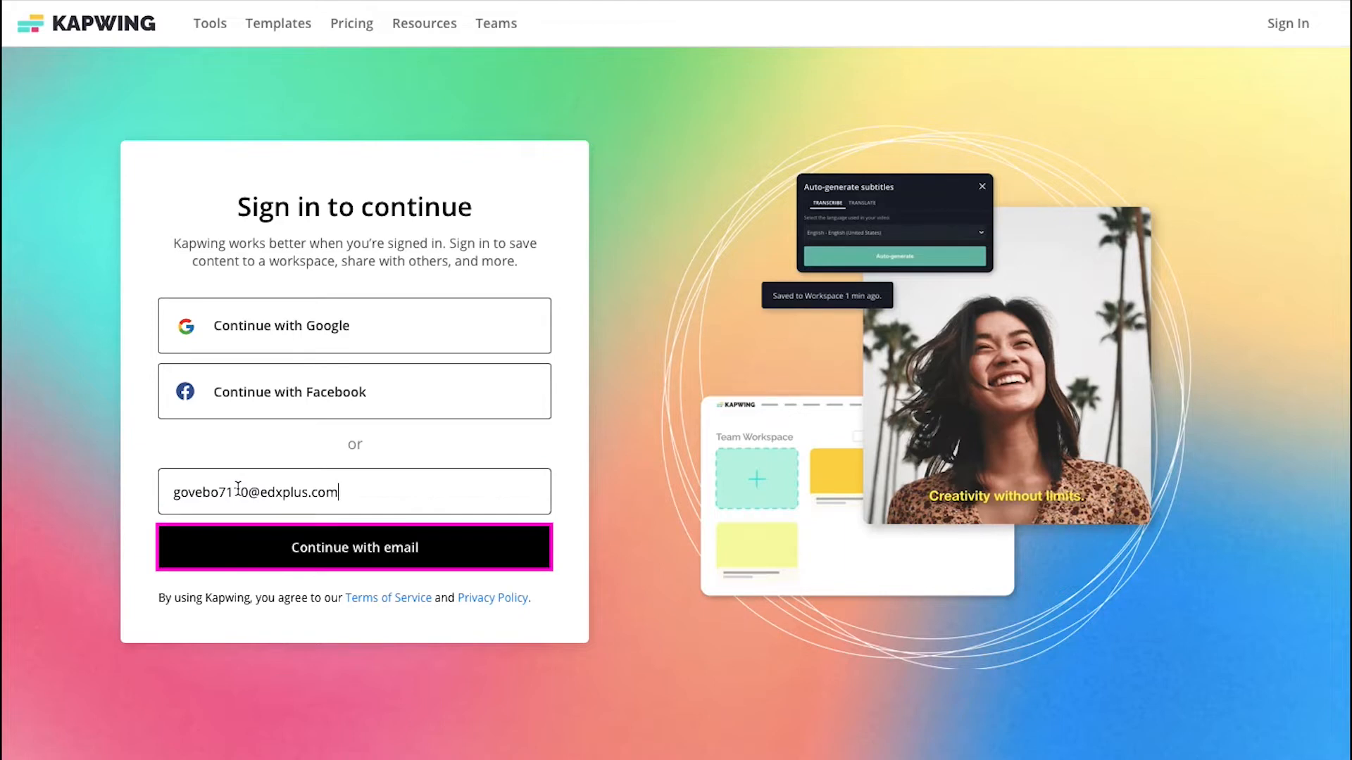
pyautogui.click(341, 549)
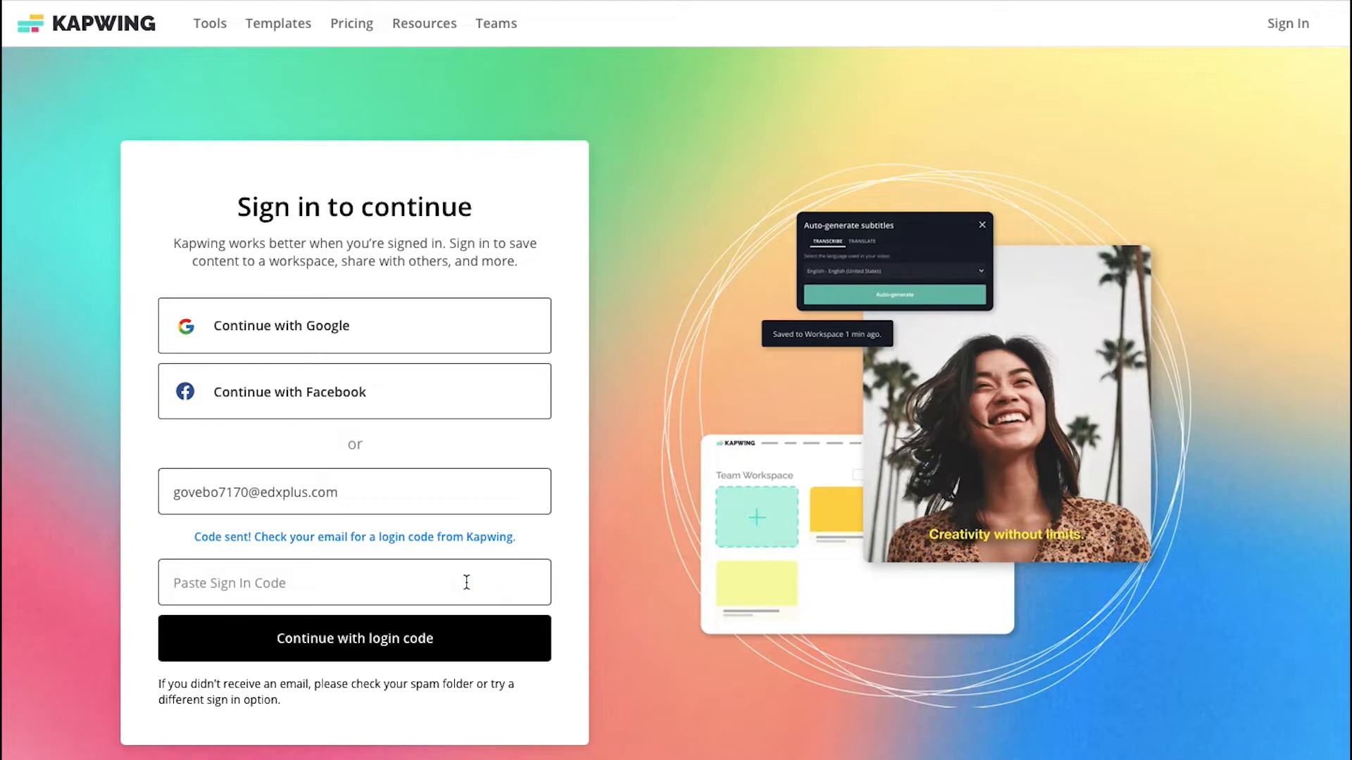
# Paste the e-mailed login code and submit it to finish signing in
pyautogui.click(466, 583)
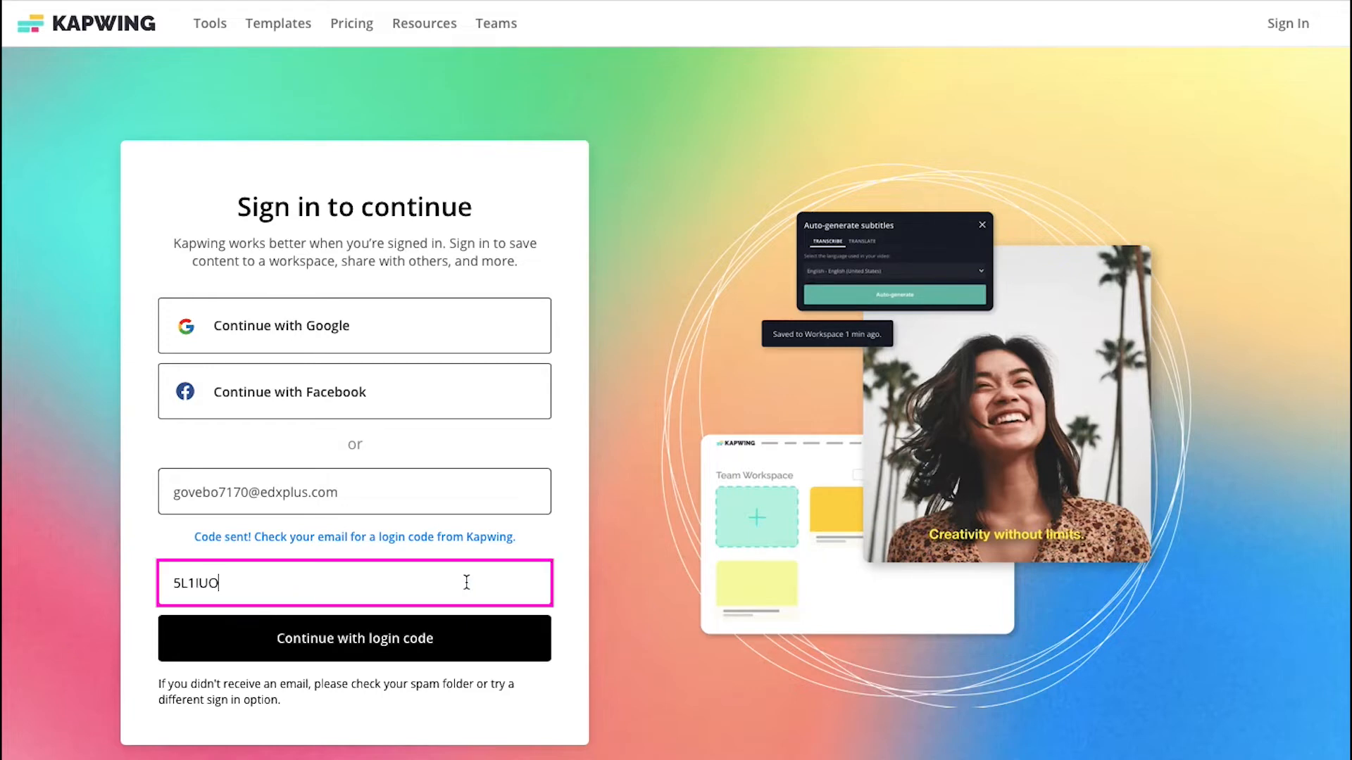
pyautogui.press('Tab')
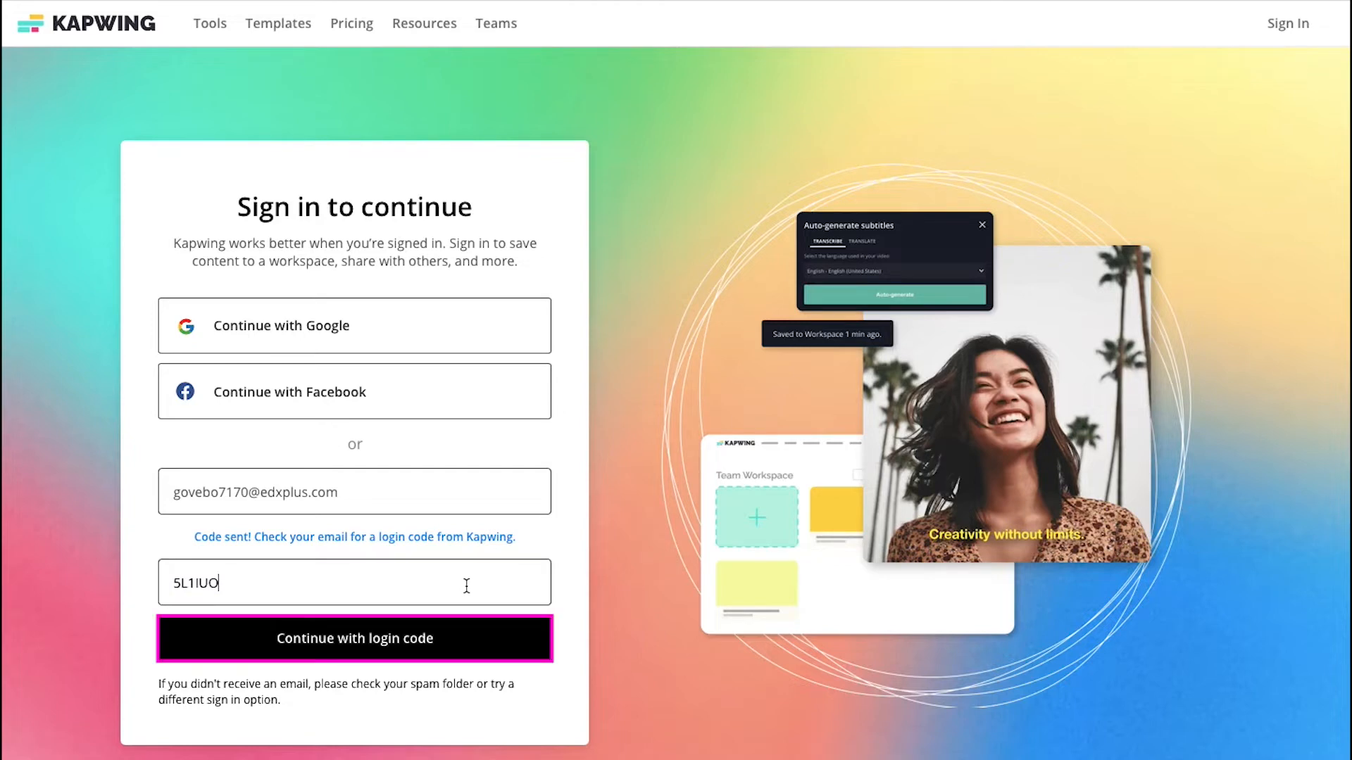
pyautogui.click(484, 655)
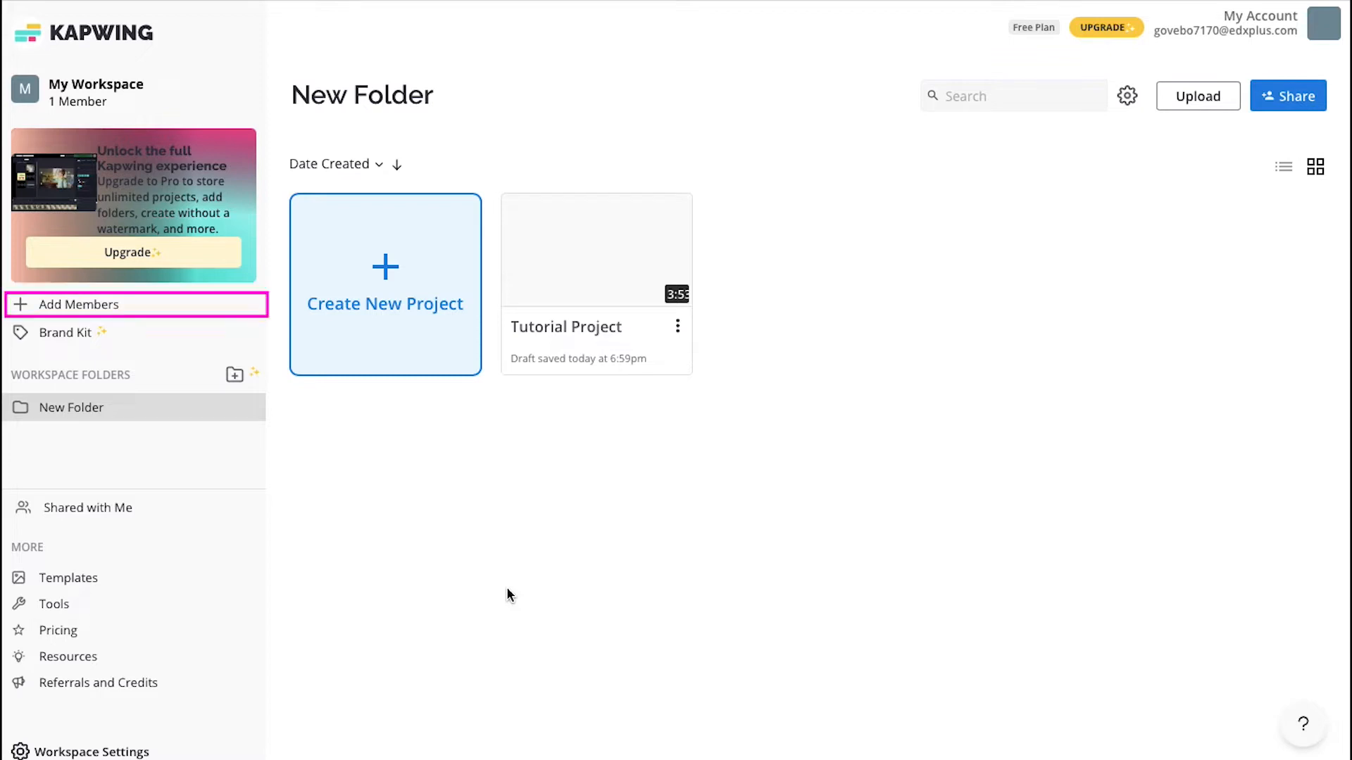
# Skip inviting members and keep the workspace named My Workspace with its default logo
pyautogui.click(100, 299)
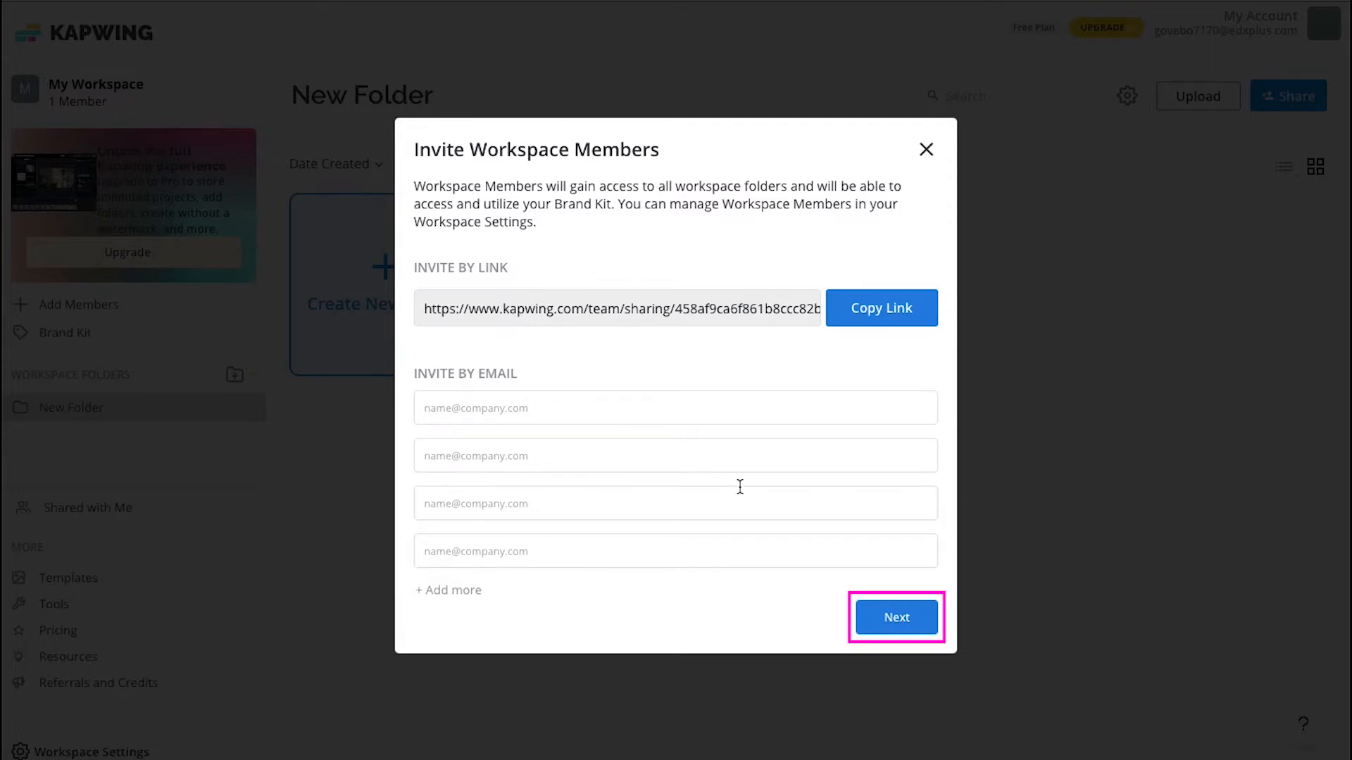
pyautogui.click(900, 622)
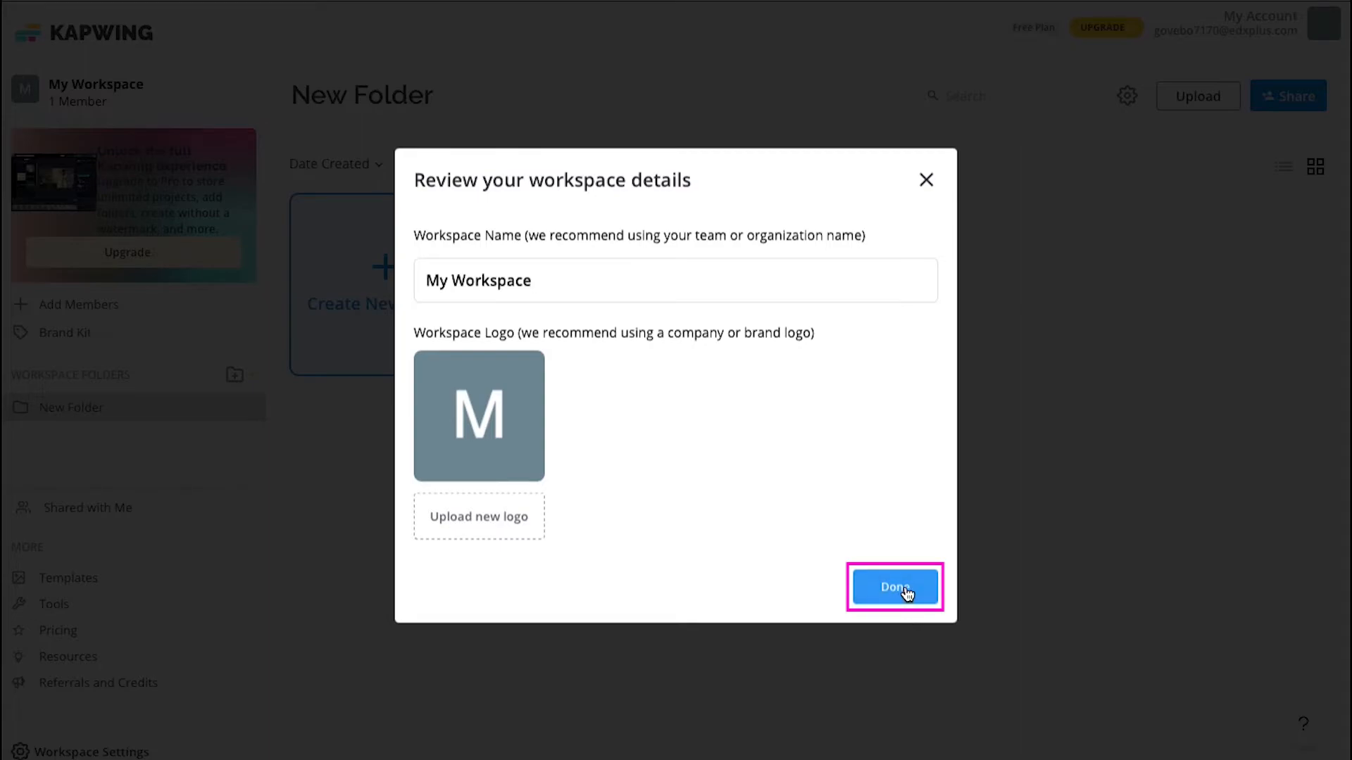
pyautogui.click(903, 589)
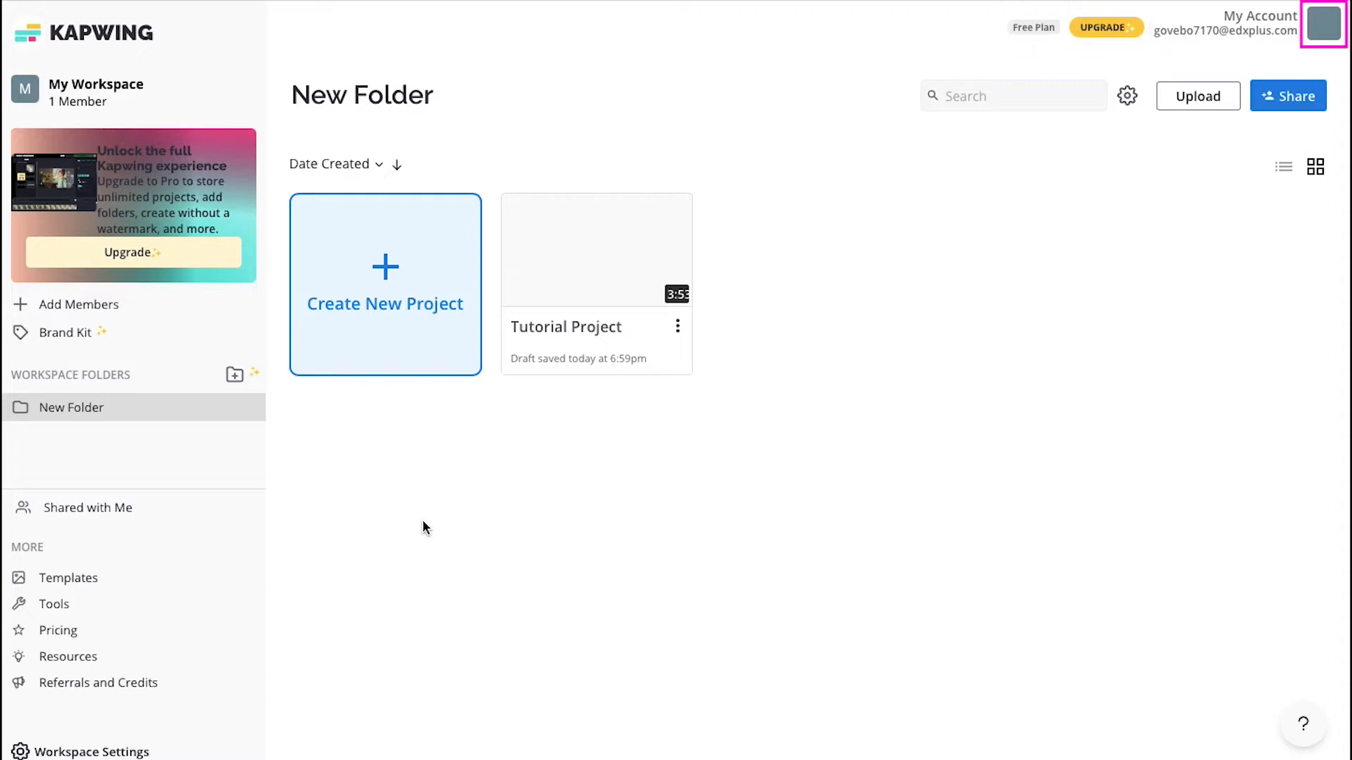
pyautogui.click(1323, 30)
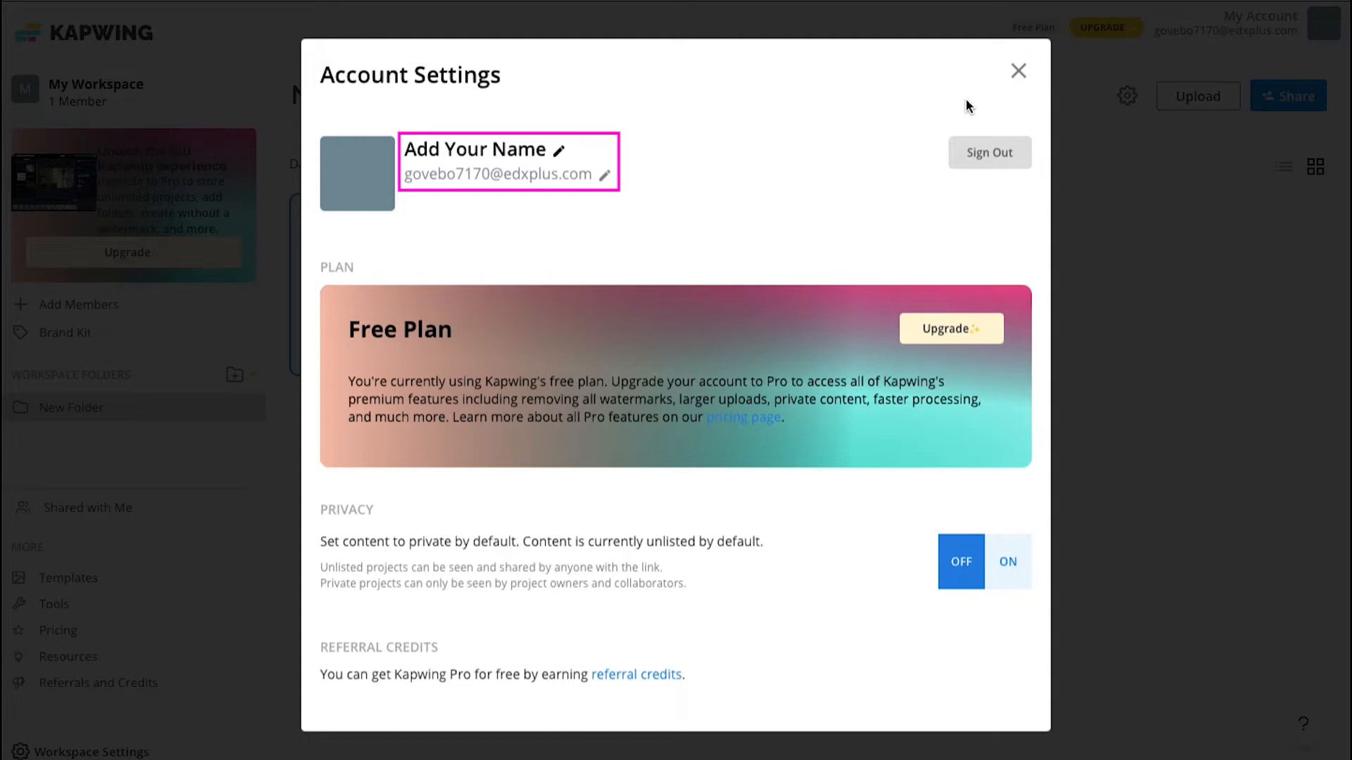
pyautogui.scroll(-5, 966, 102)
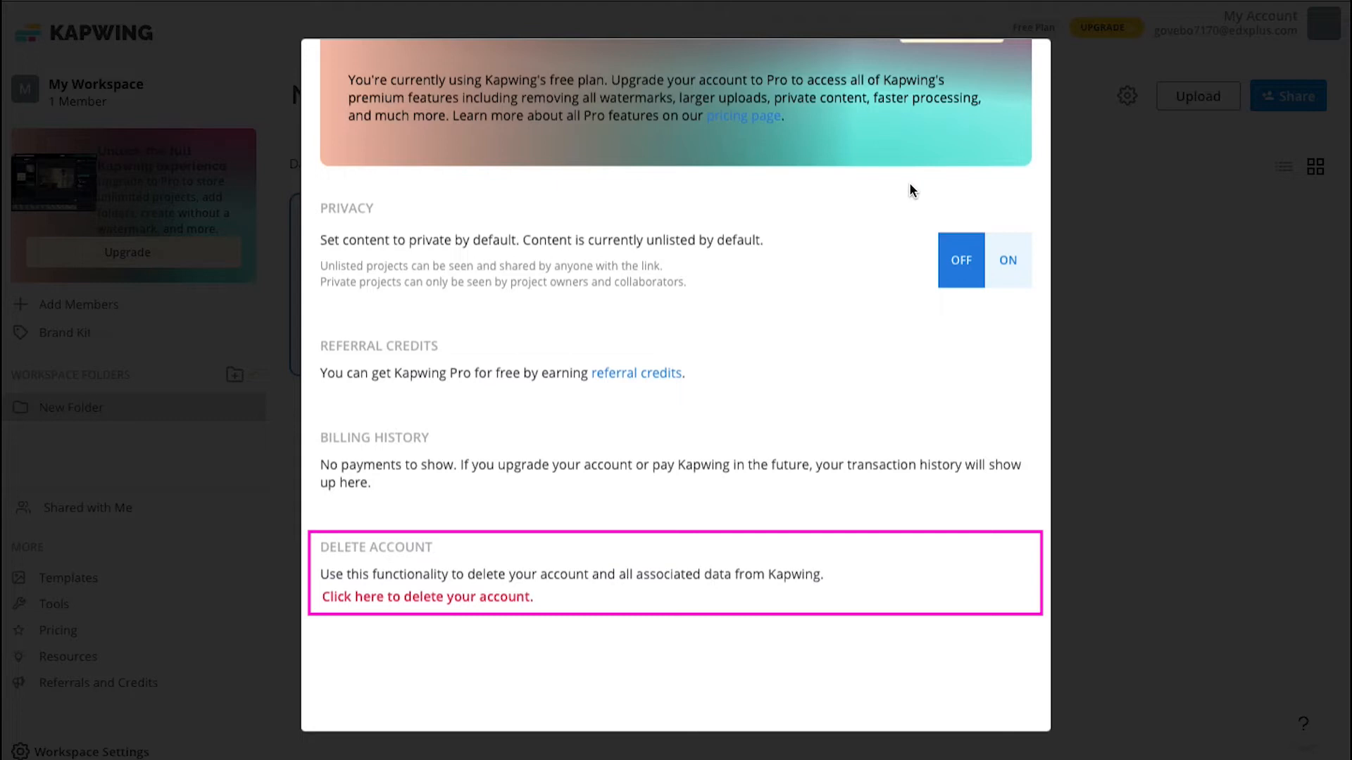
pyautogui.scroll(4, 909, 184)
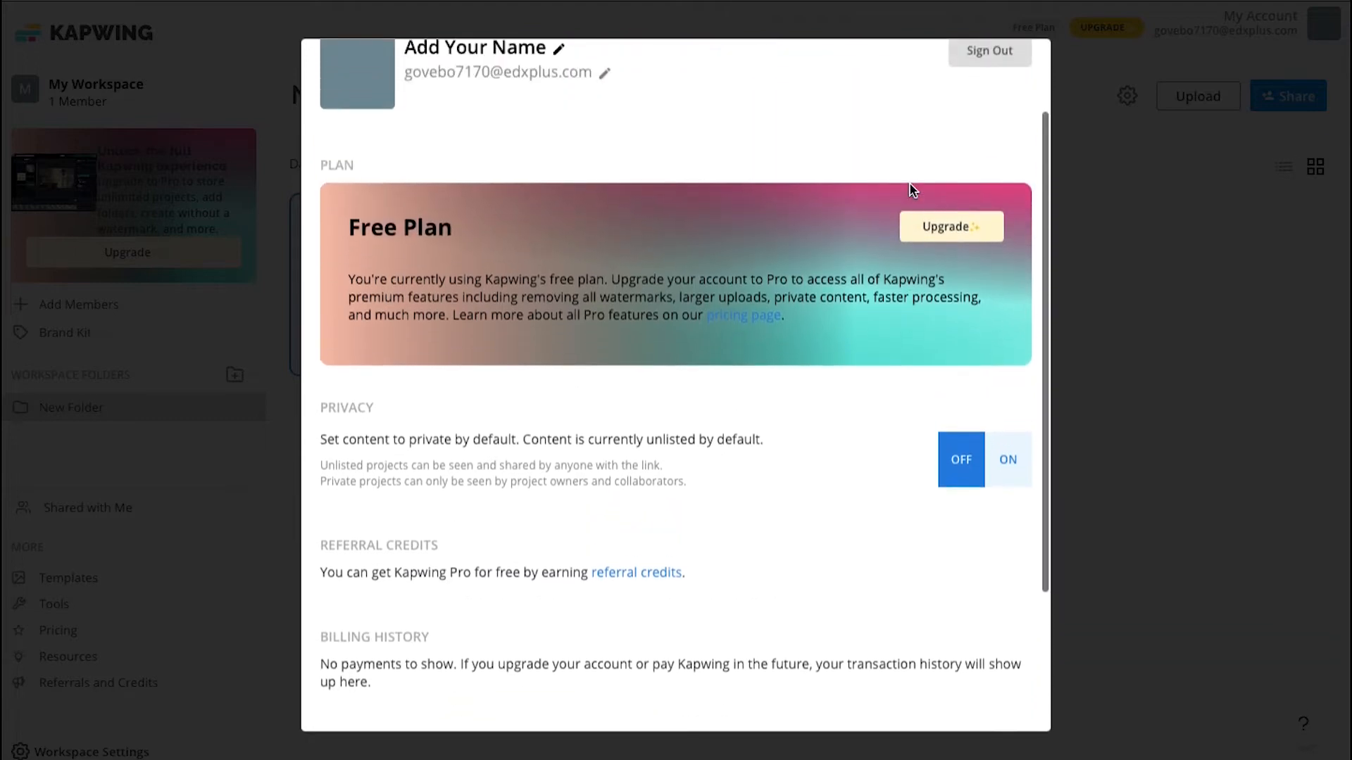
pyautogui.scroll(2, 909, 184)
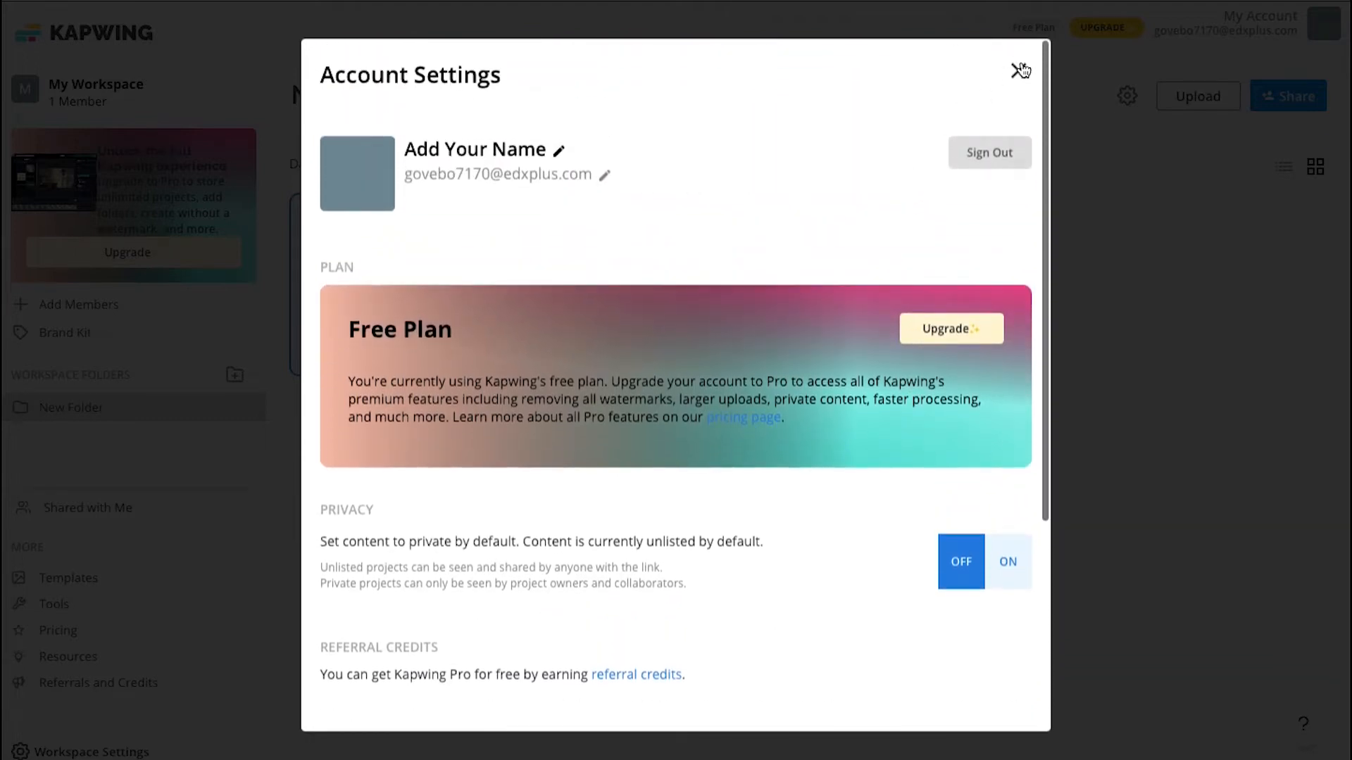
pyautogui.click(1016, 66)
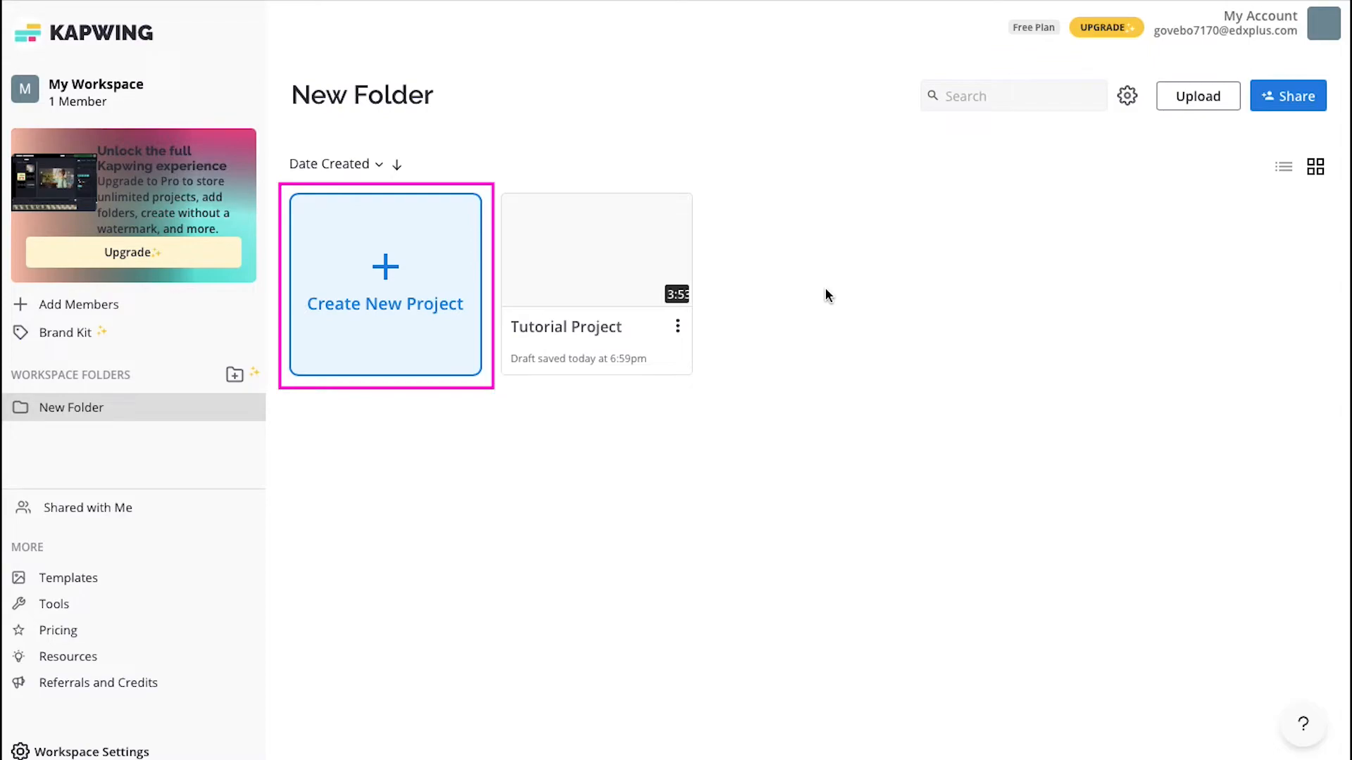
# Create a new project, which opens in the editor as Studio Project
pyautogui.click(377, 290)
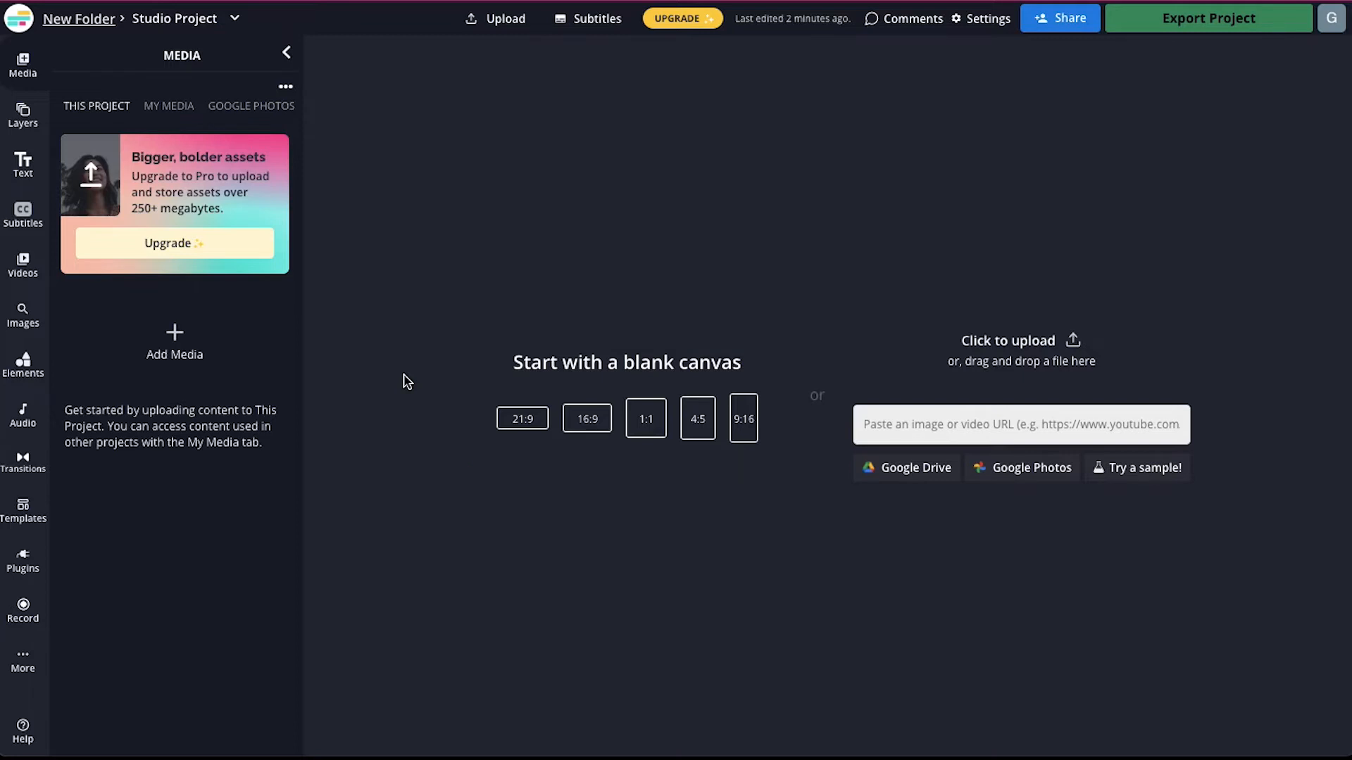
# Choose a blank white 16:9 canvas and show the stock Videos library
pyautogui.click(574, 421)
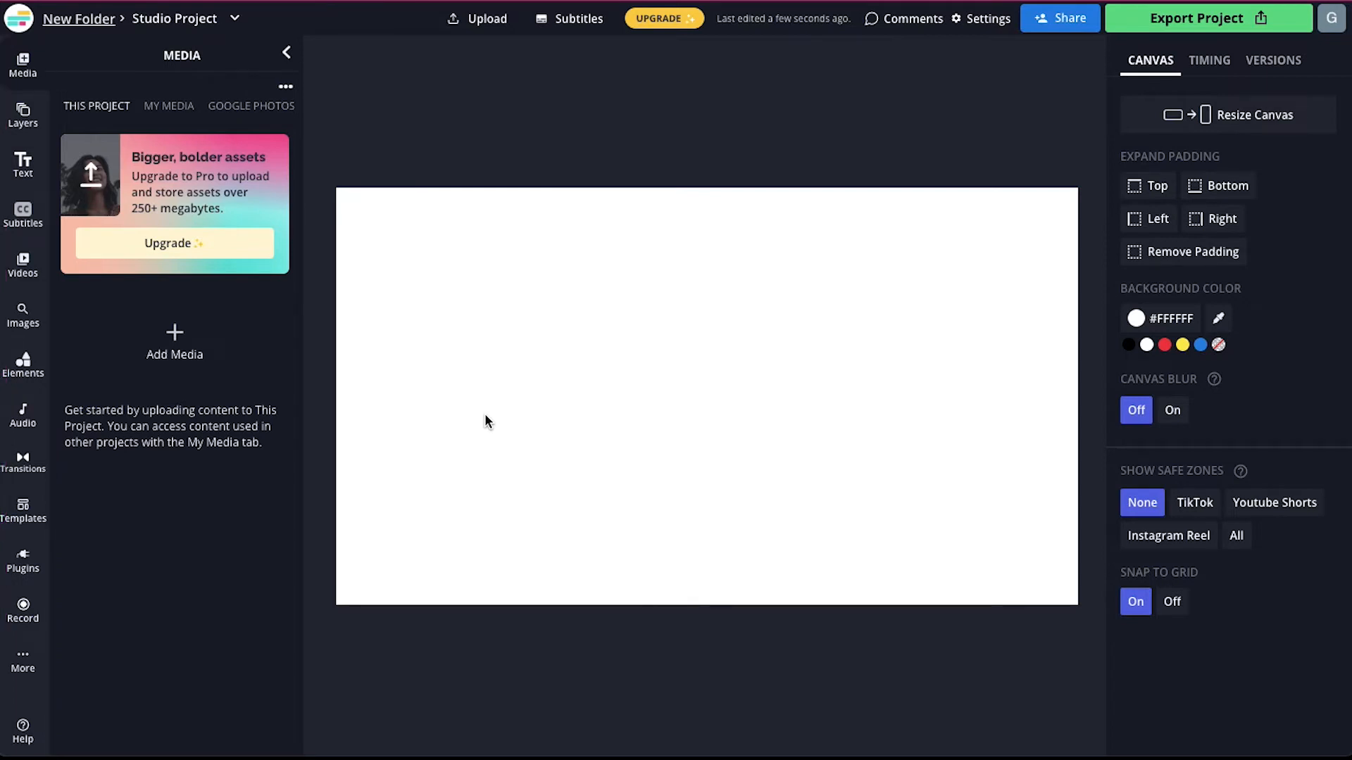
pyautogui.click(23, 262)
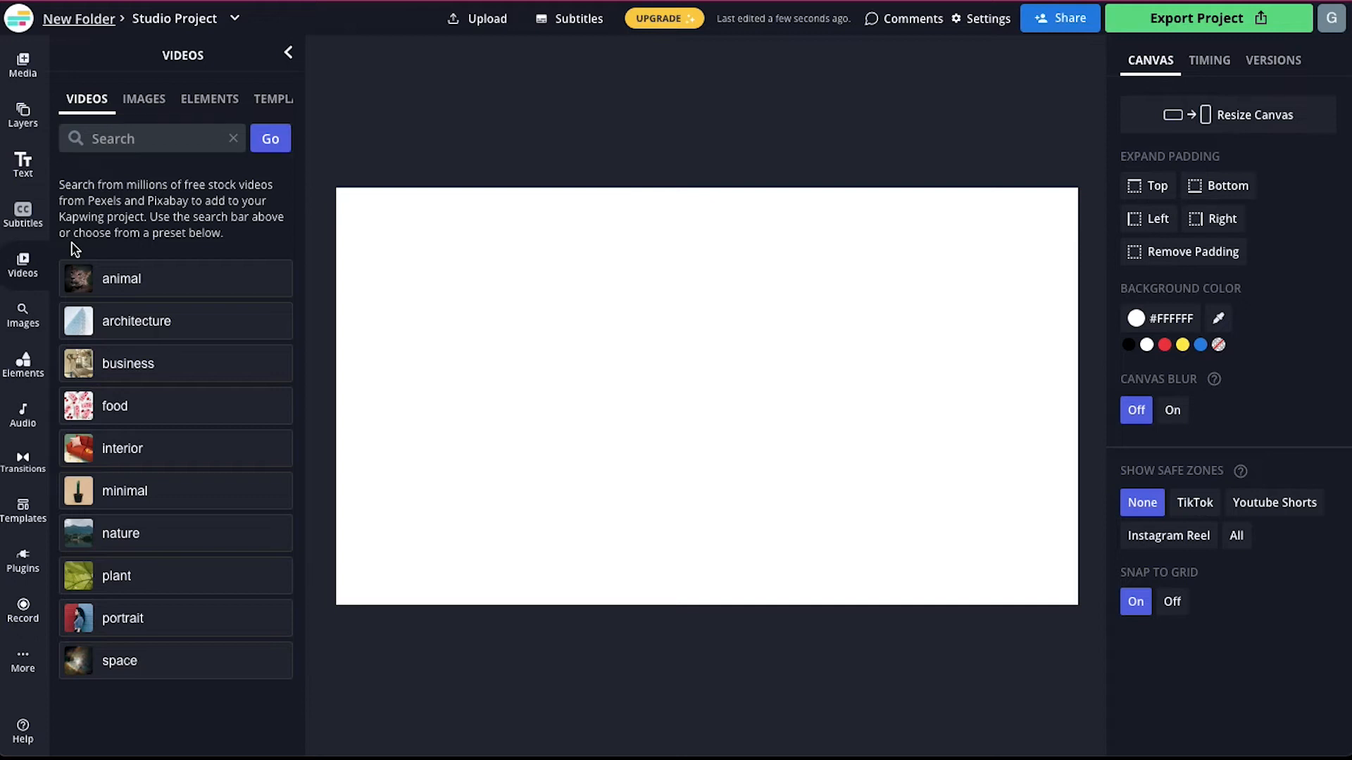
# Filter the stock videos by the animal preset and add the horse clip
pyautogui.click(121, 280)
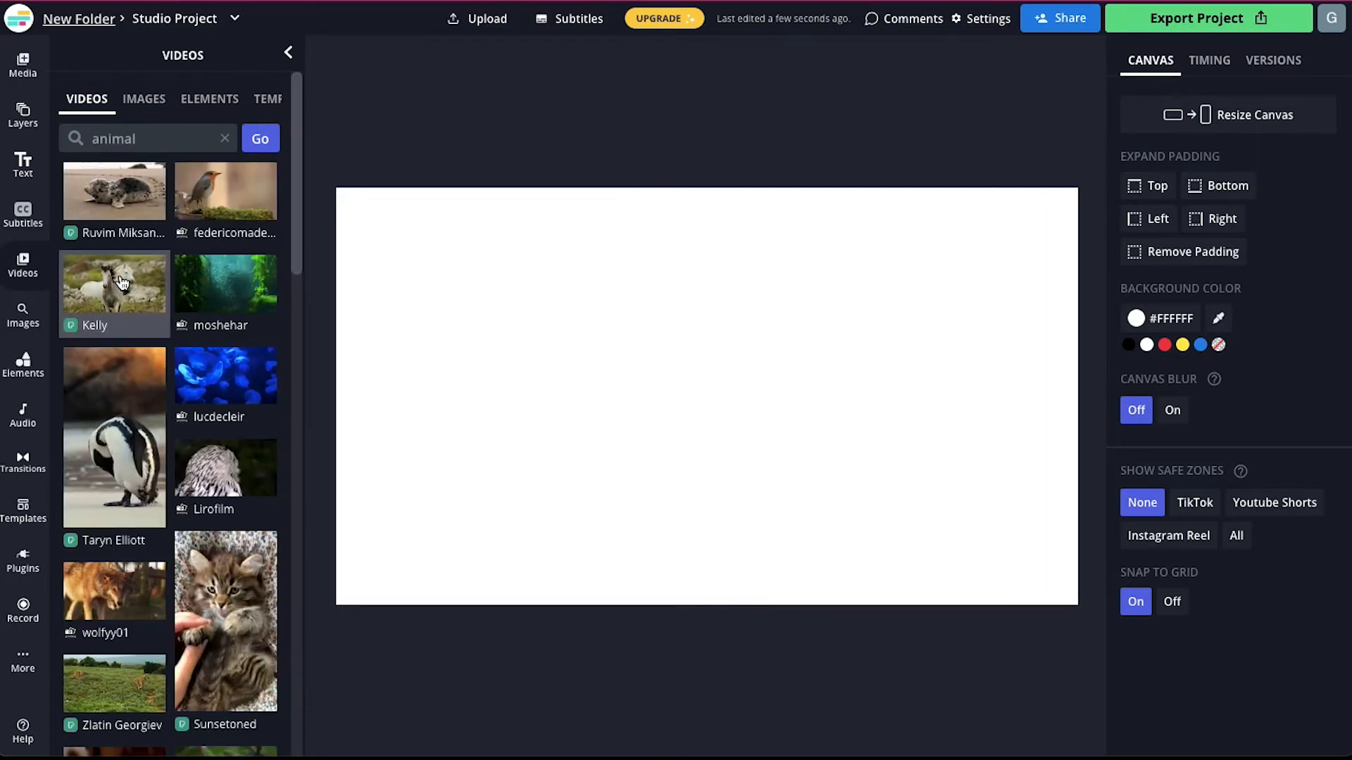
pyautogui.click(122, 281)
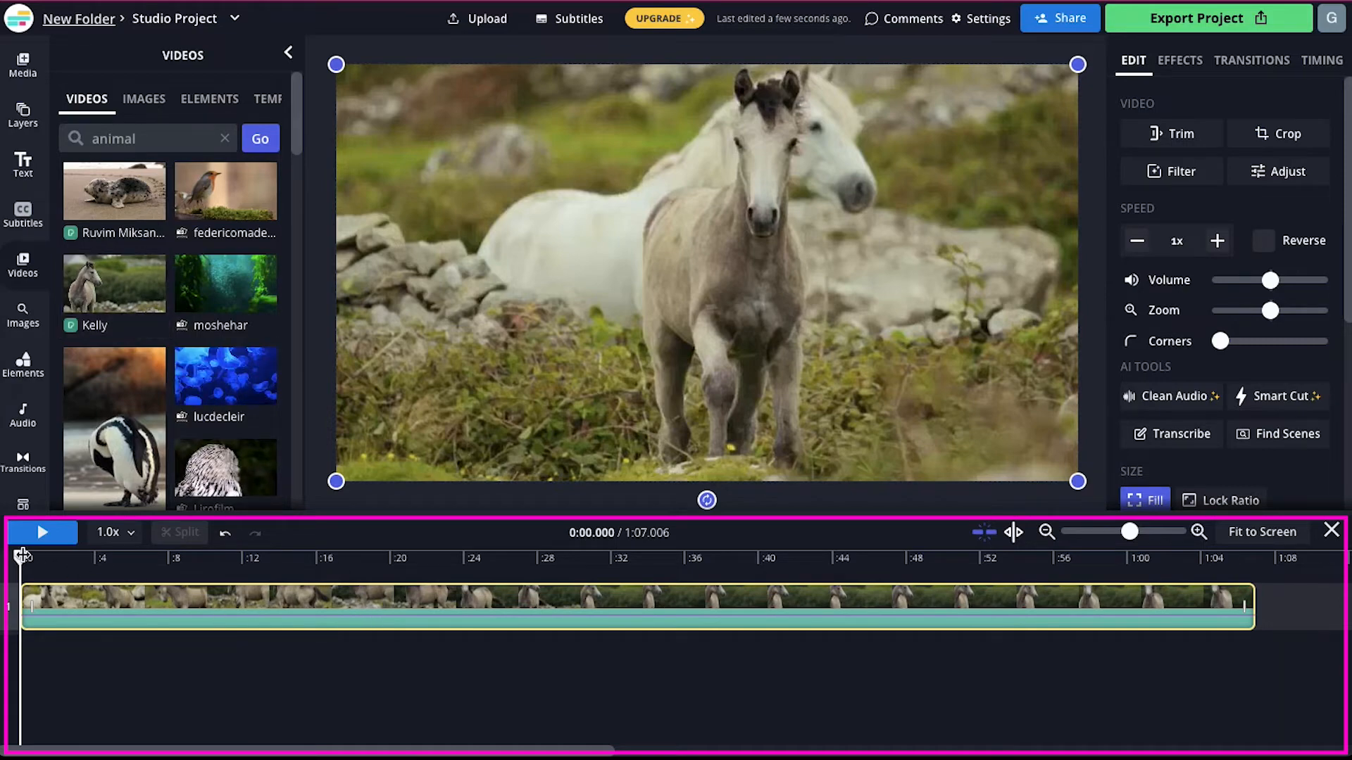
# Trim the end of the horse clip and move the playhead back to about 0:24
pyautogui.moveTo(22, 556); pyautogui.dragTo(257, 570)
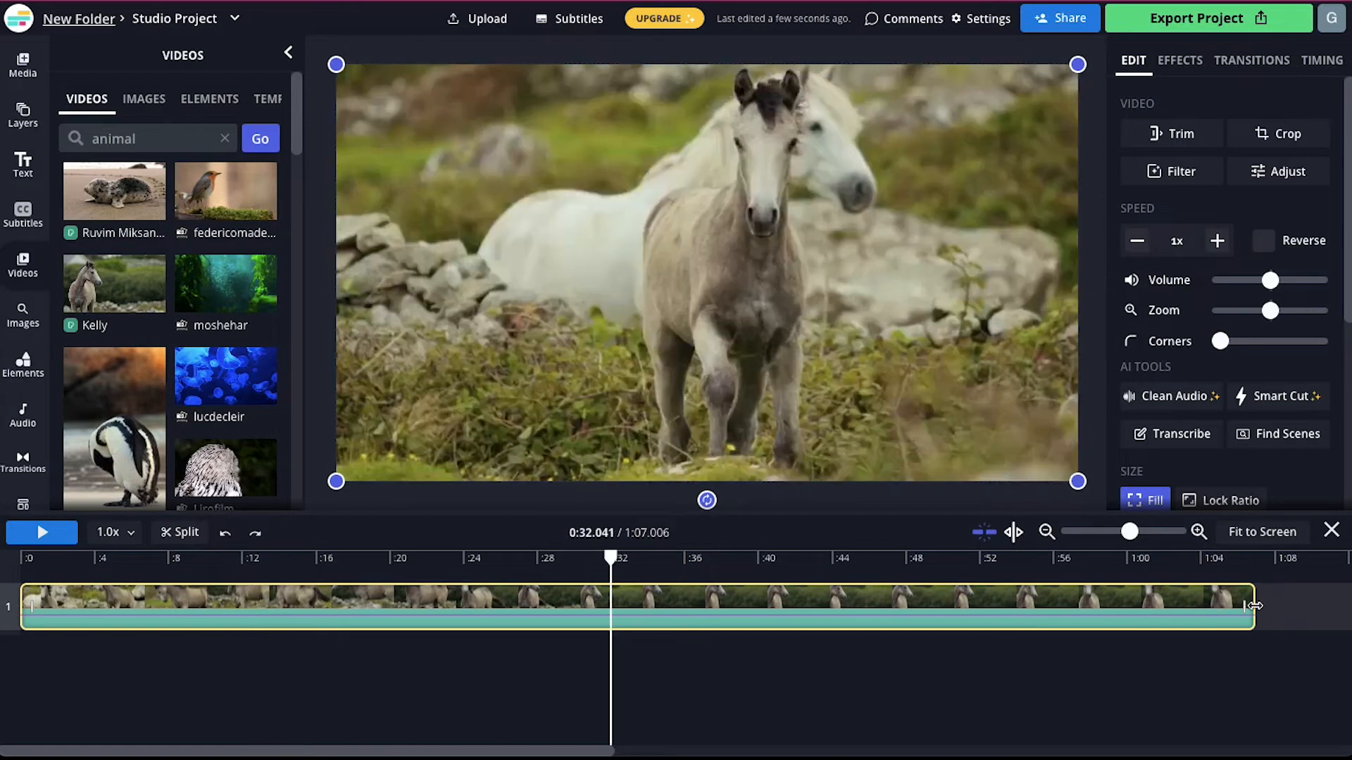
pyautogui.moveTo(1254, 606); pyautogui.dragTo(686, 611)
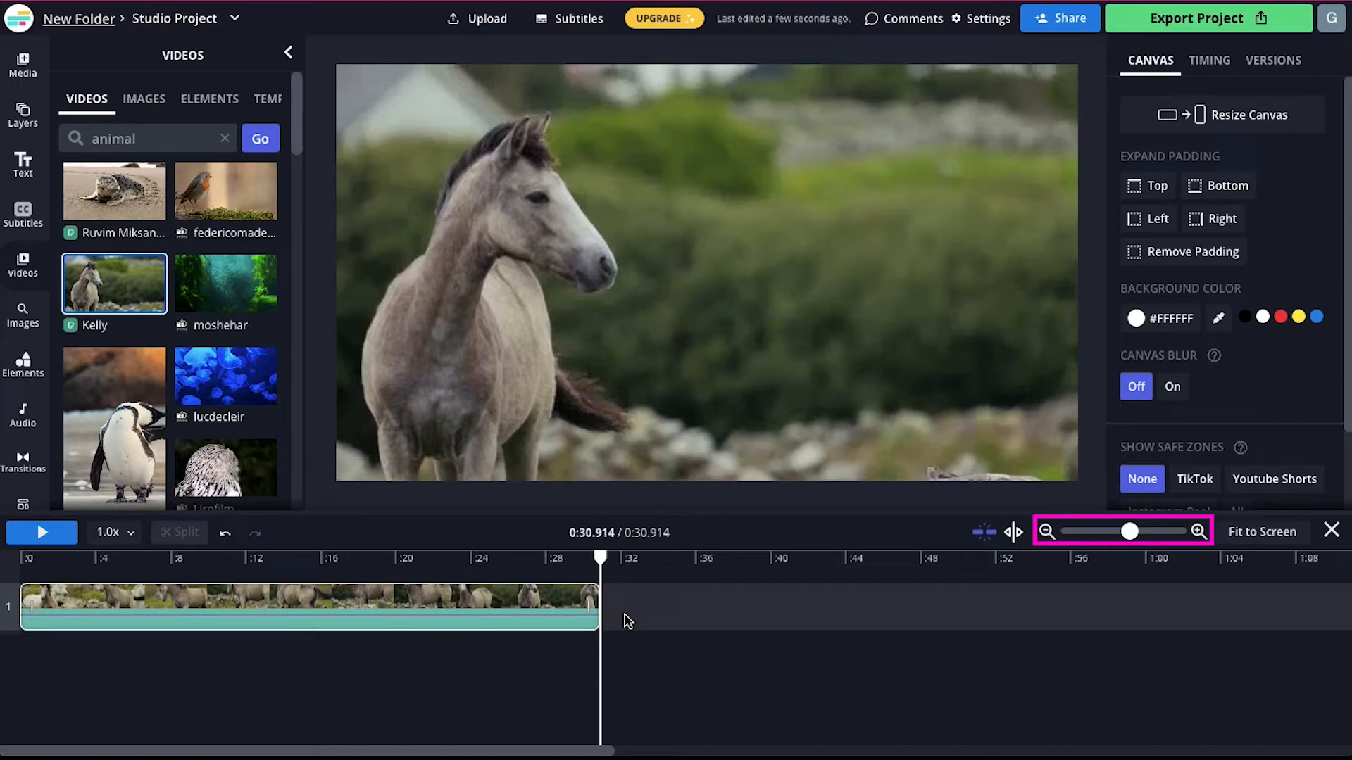
pyautogui.click(540, 604)
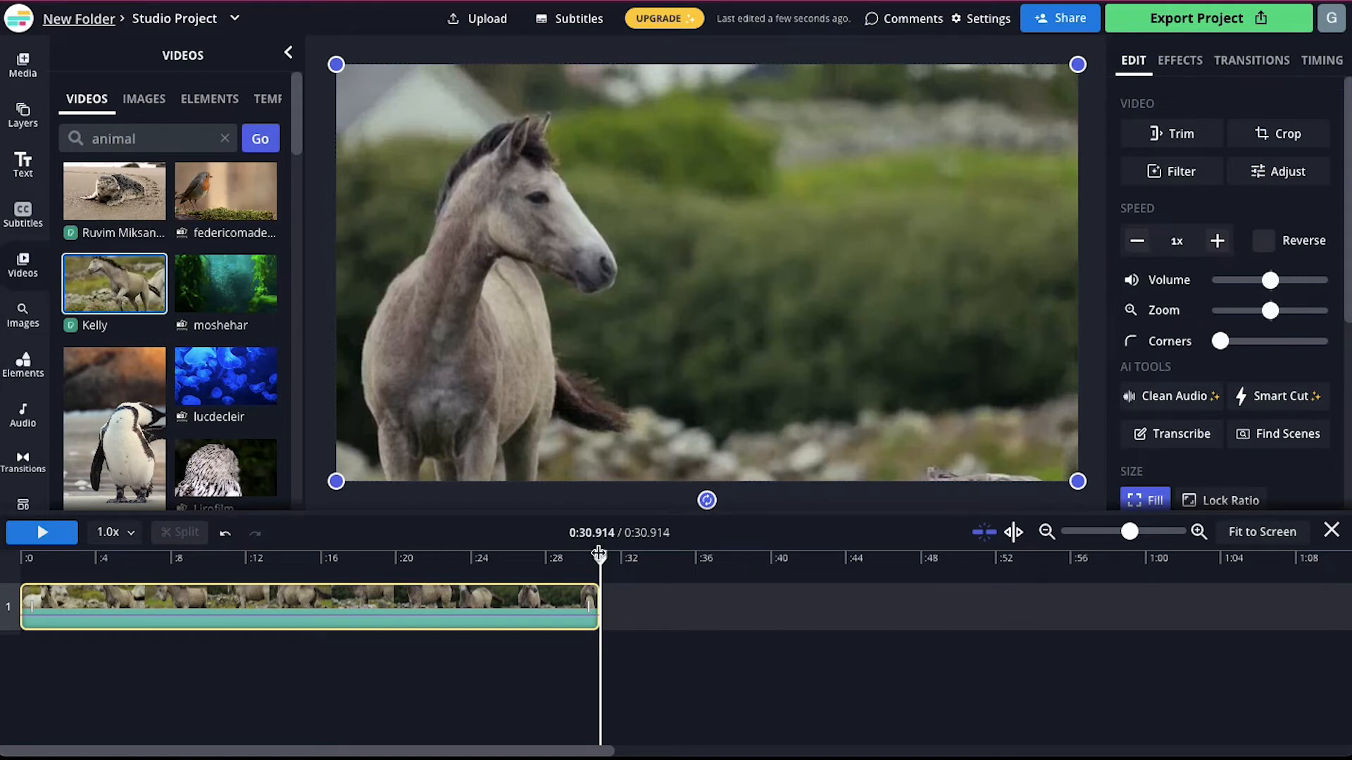
pyautogui.moveTo(599, 555); pyautogui.dragTo(478, 554)
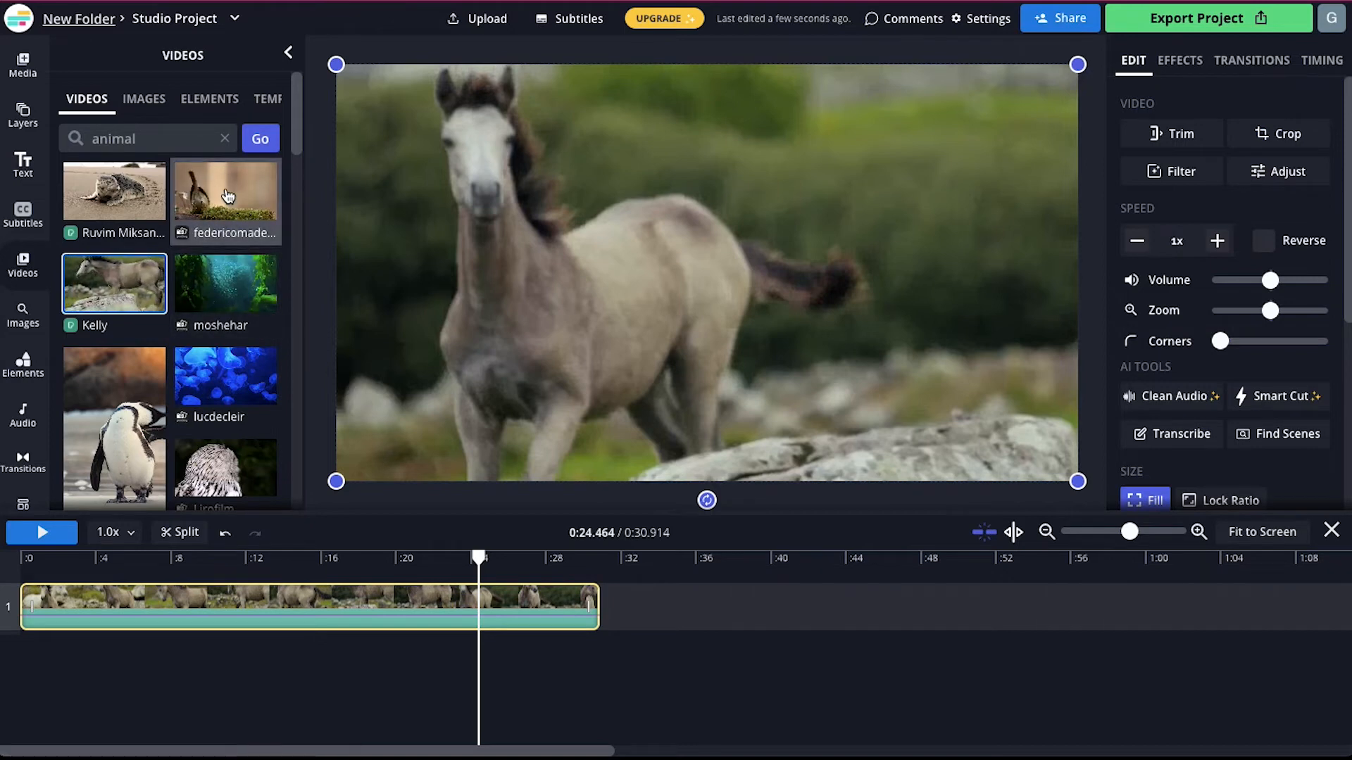
# Place the robin clip after the horse clip, trimmed to end at 0:44, then playhead to 0:33
pyautogui.click(228, 195)
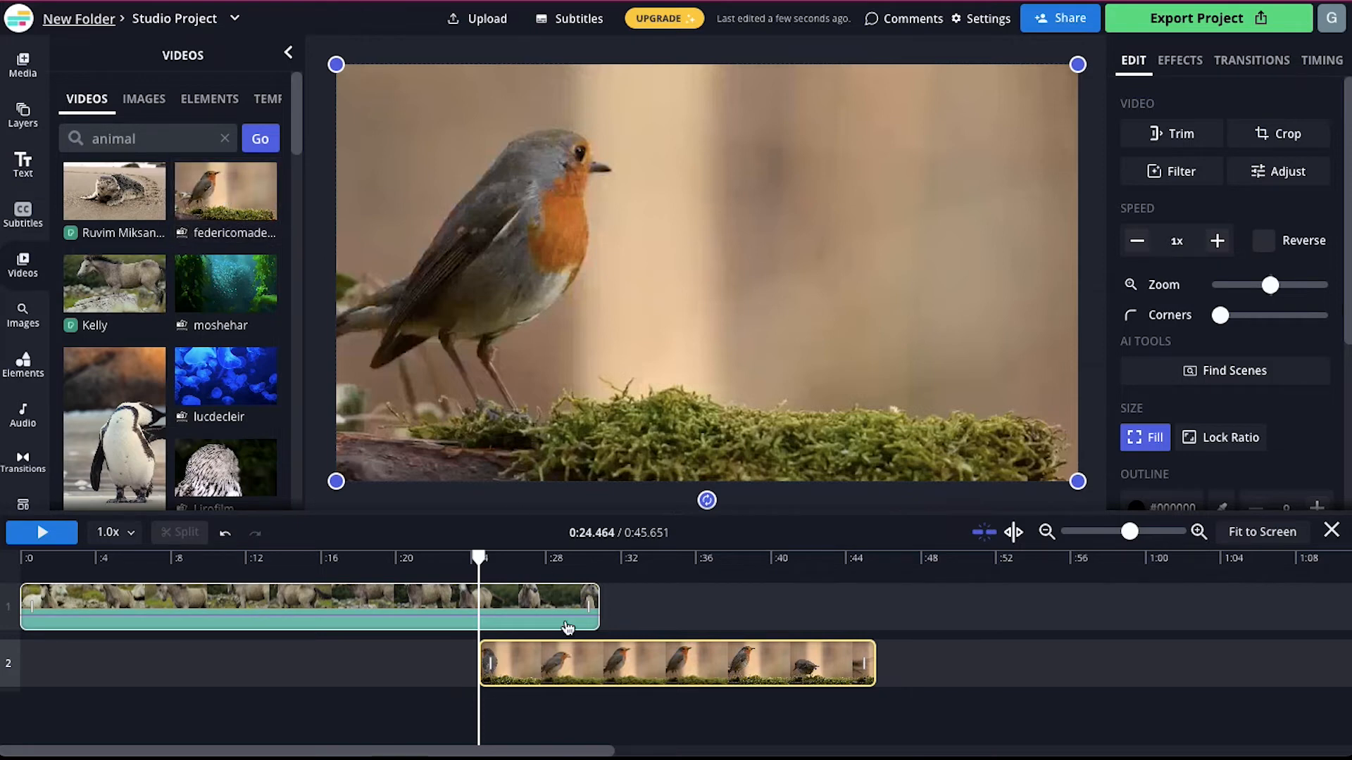
pyautogui.moveTo(572, 655); pyautogui.dragTo(689, 597)
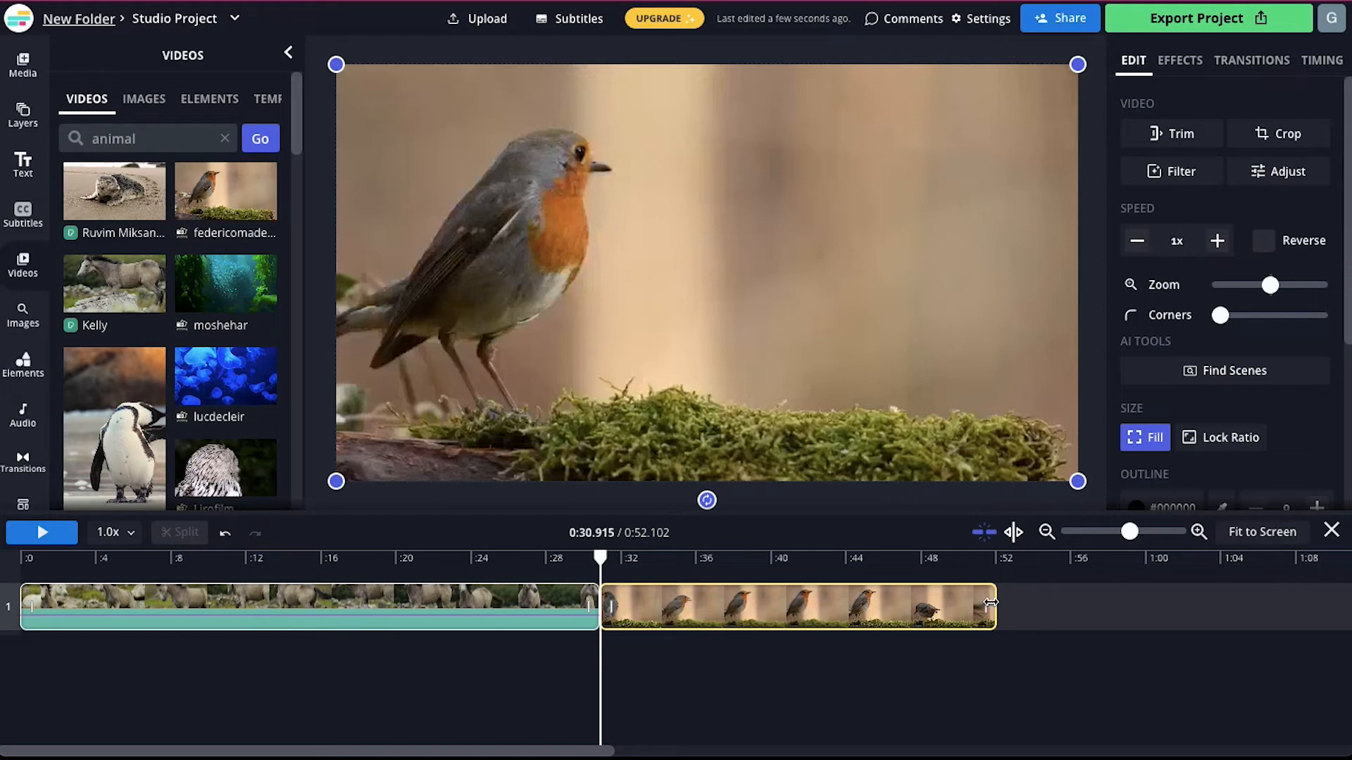
pyautogui.moveTo(988, 605); pyautogui.dragTo(841, 599)
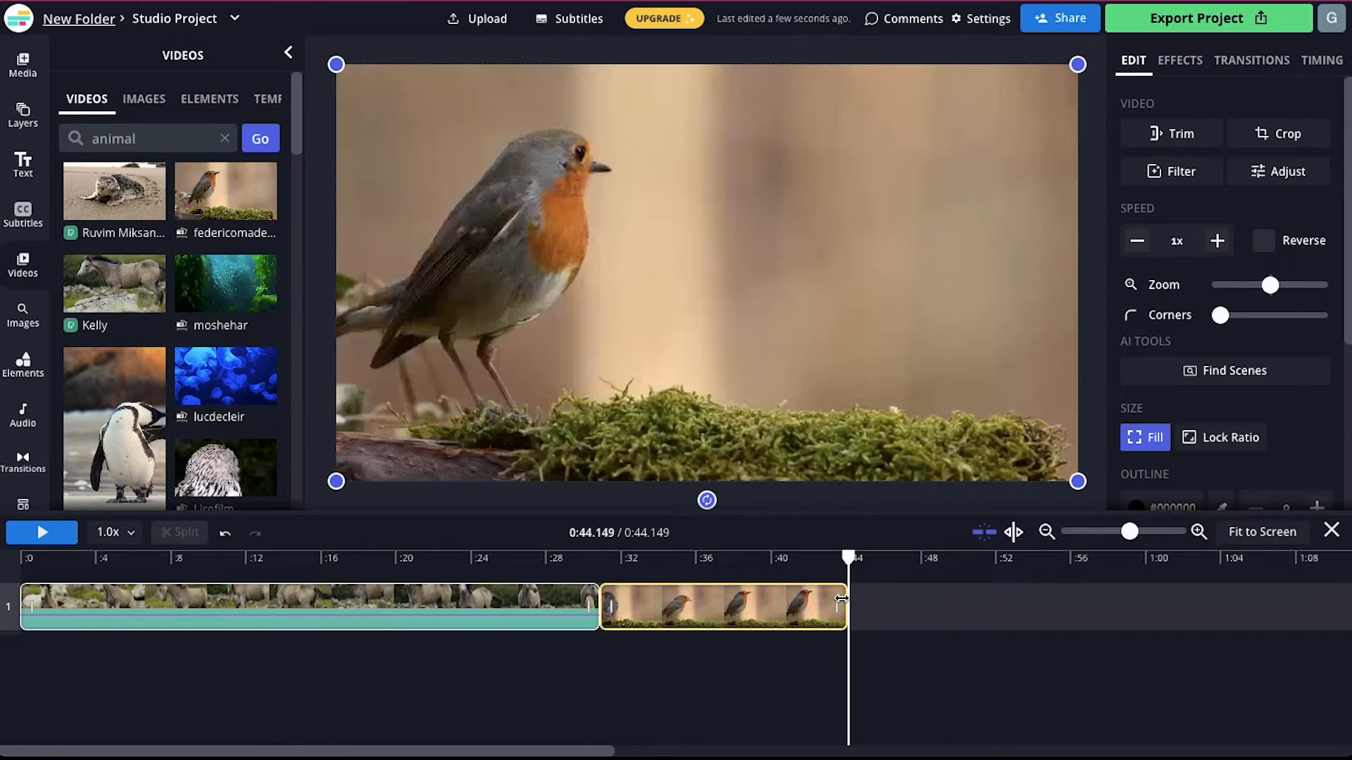
pyautogui.moveTo(749, 552); pyautogui.dragTo(646, 553)
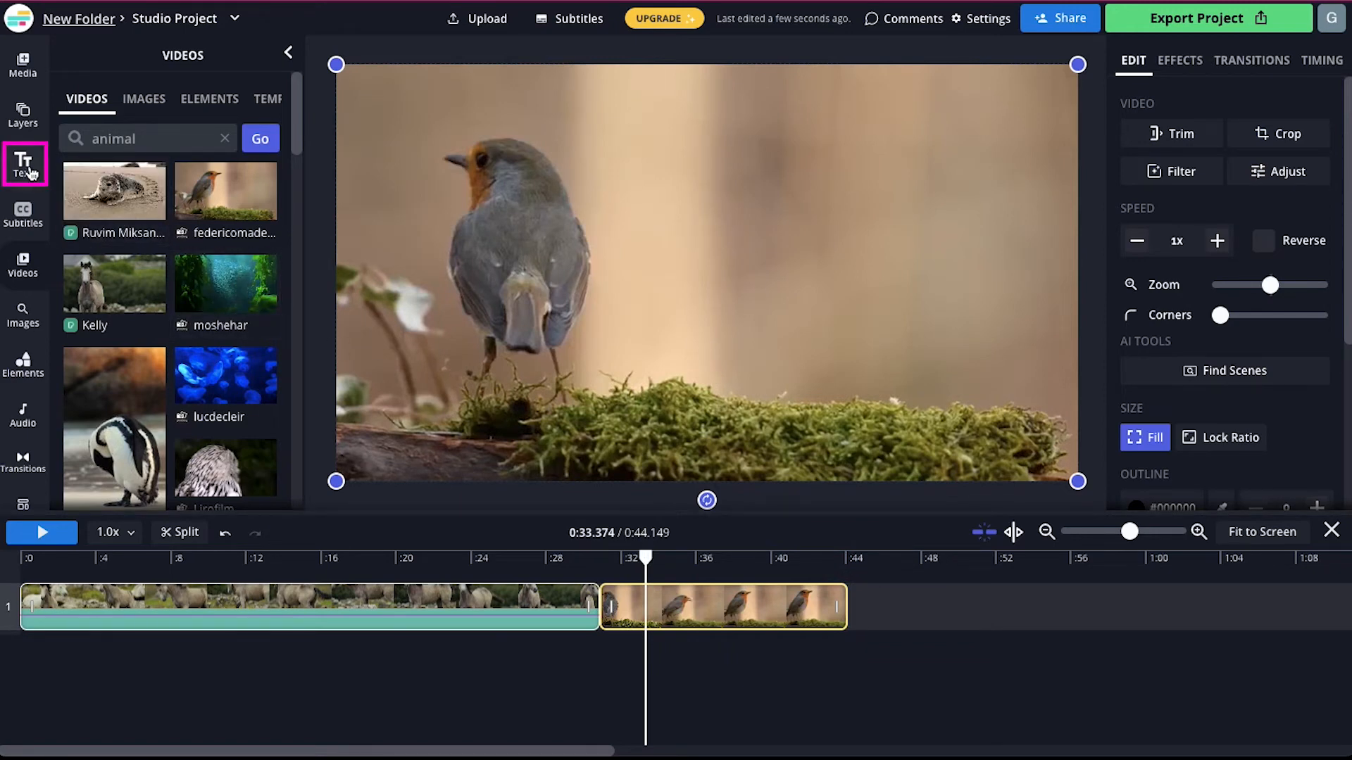
# Add a header text on track two and change its words to 'Sample Video'
pyautogui.click(29, 169)
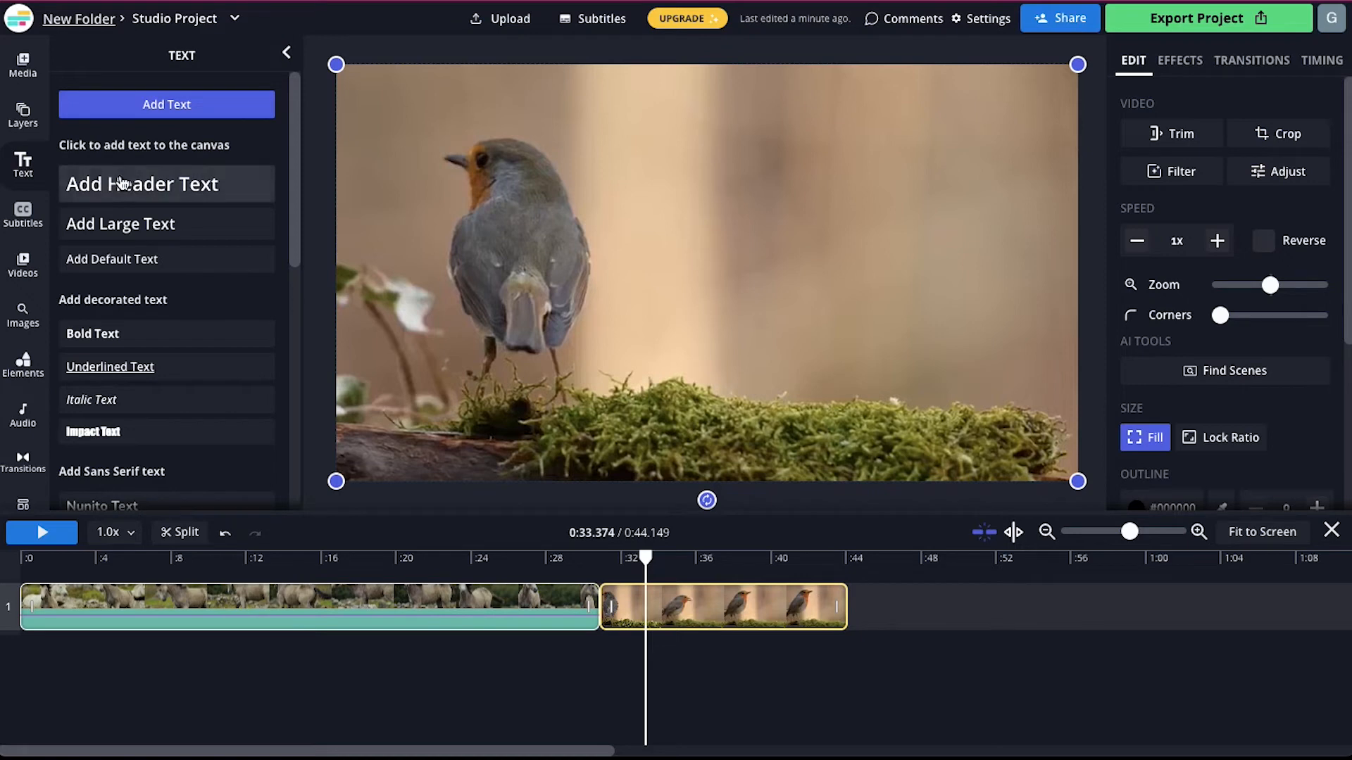
pyautogui.click(121, 183)
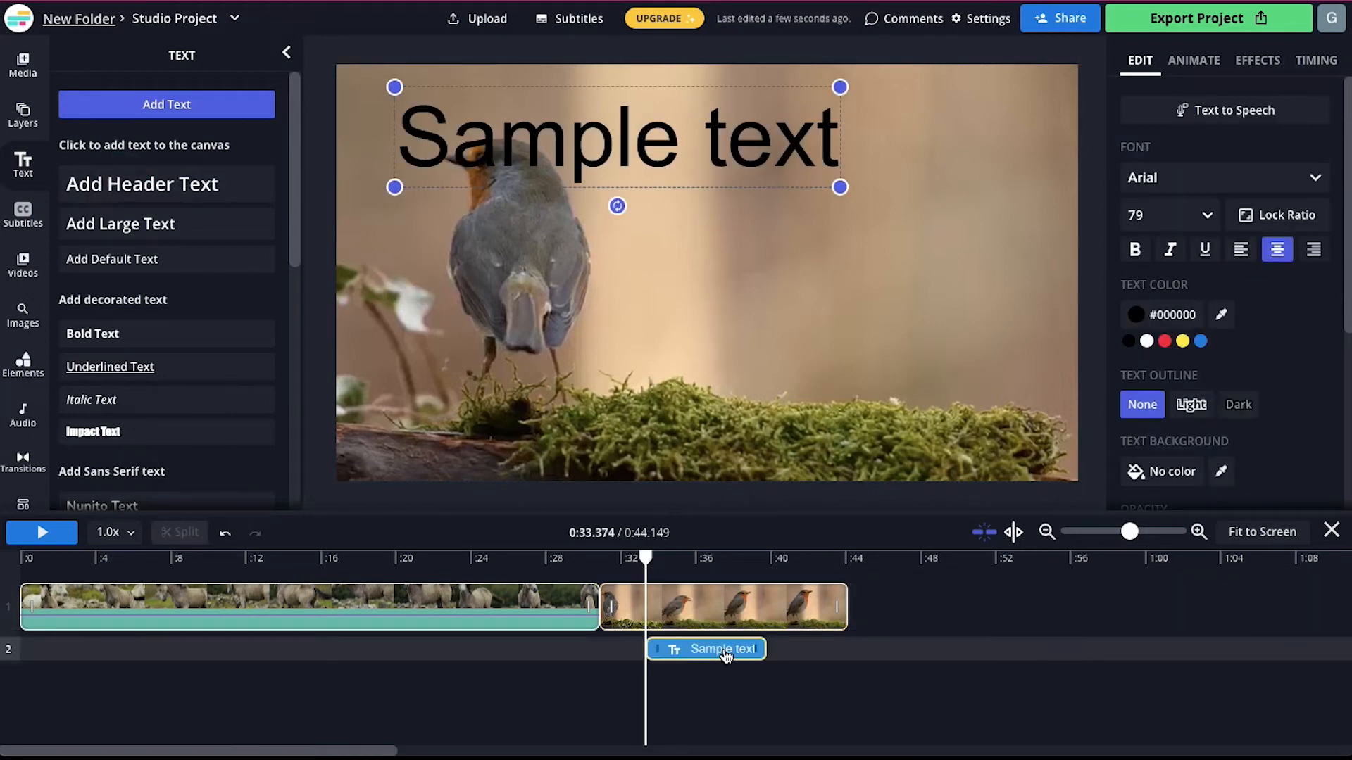
pyautogui.click(728, 648)
pyautogui.click(728, 649)
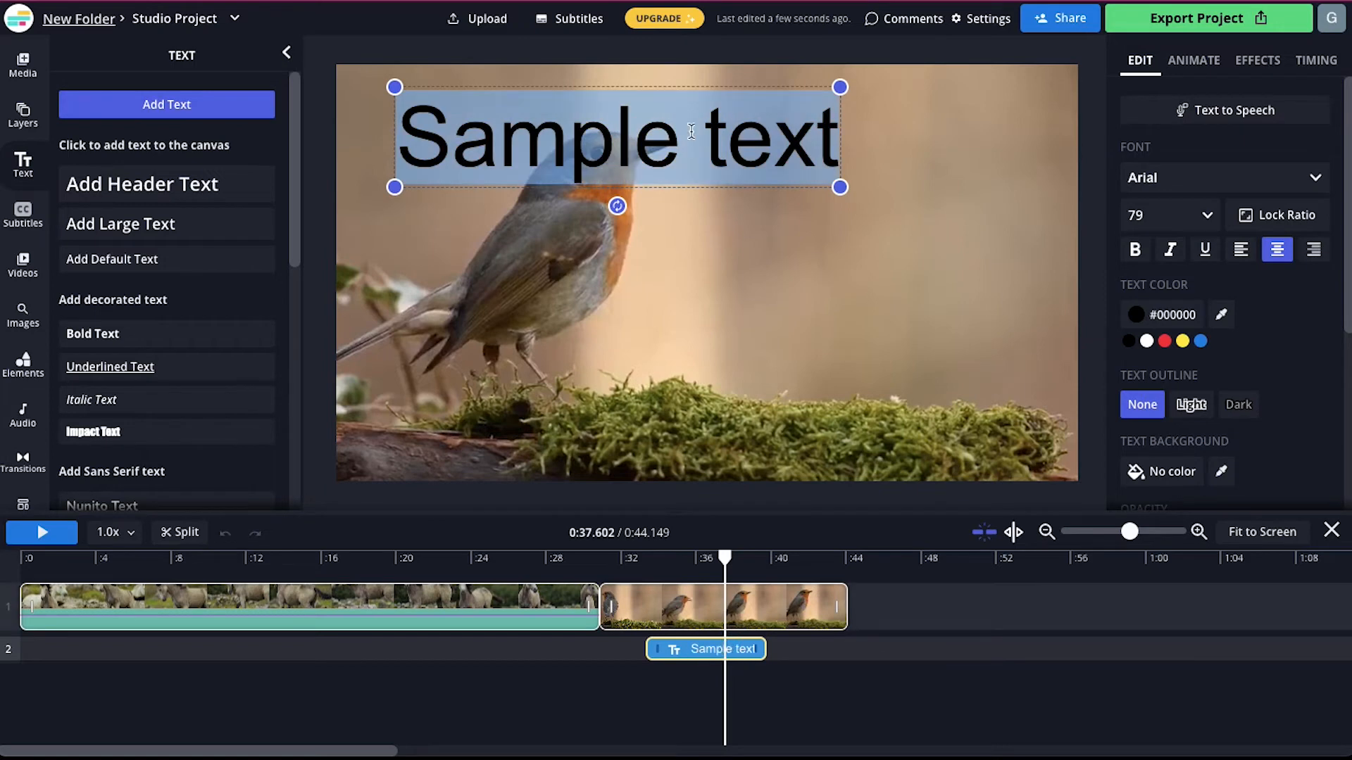
pyautogui.press('BackSpace')
pyautogui.write('Samp')
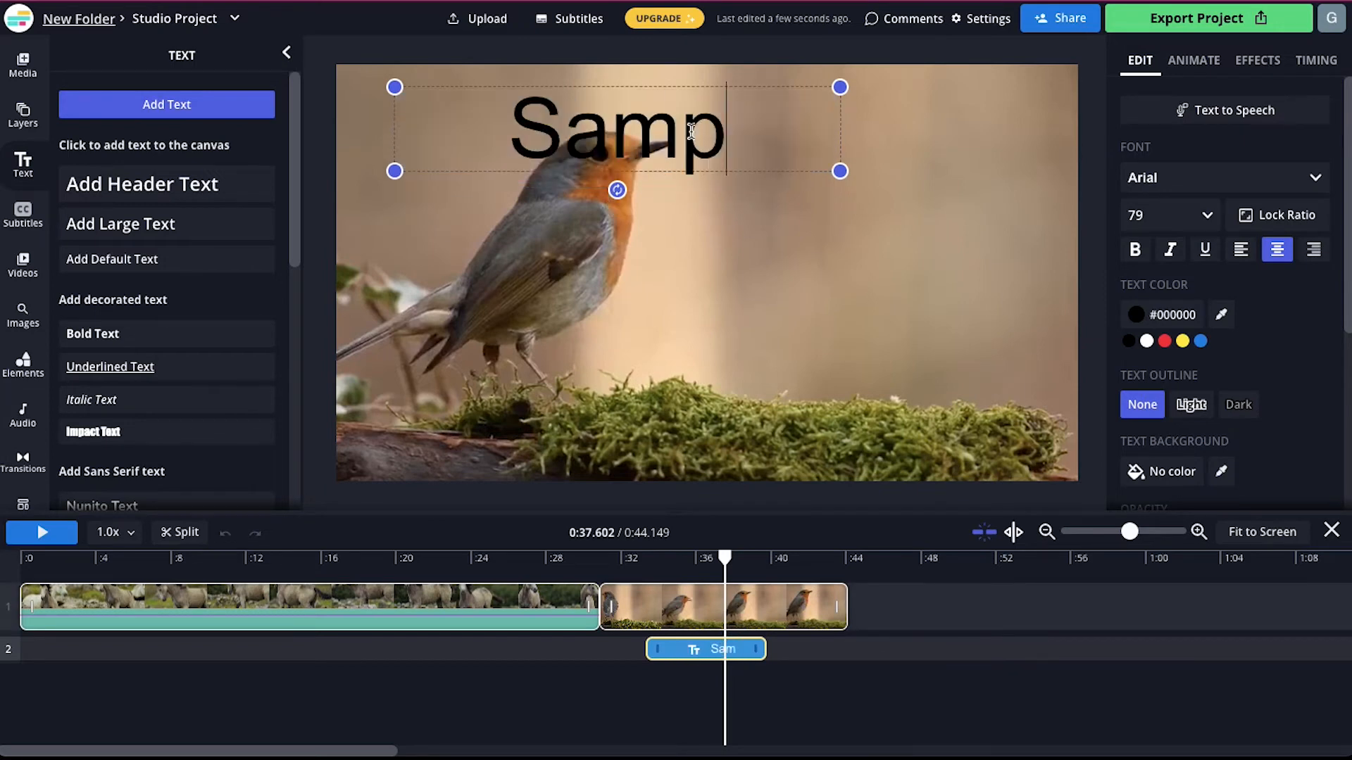
pyautogui.write('le Video')
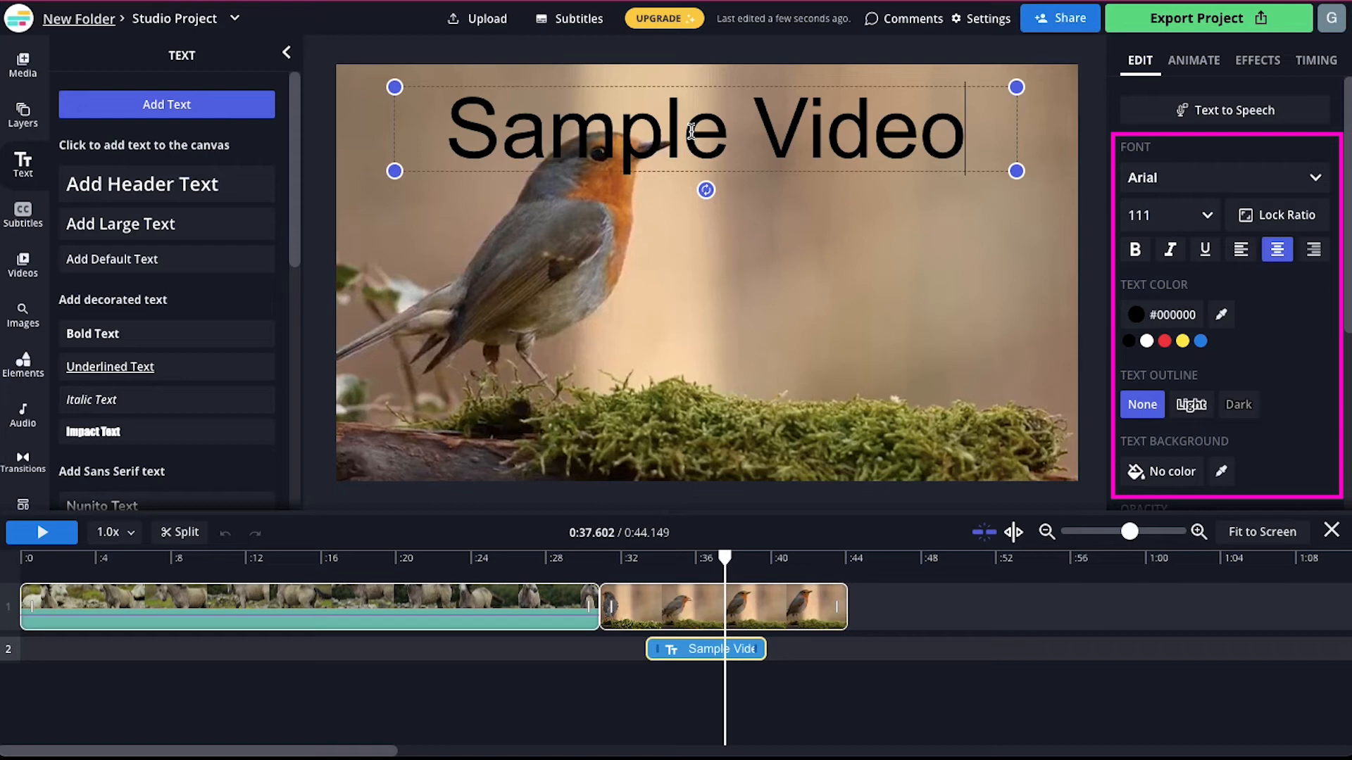
pyautogui.click(796, 676)
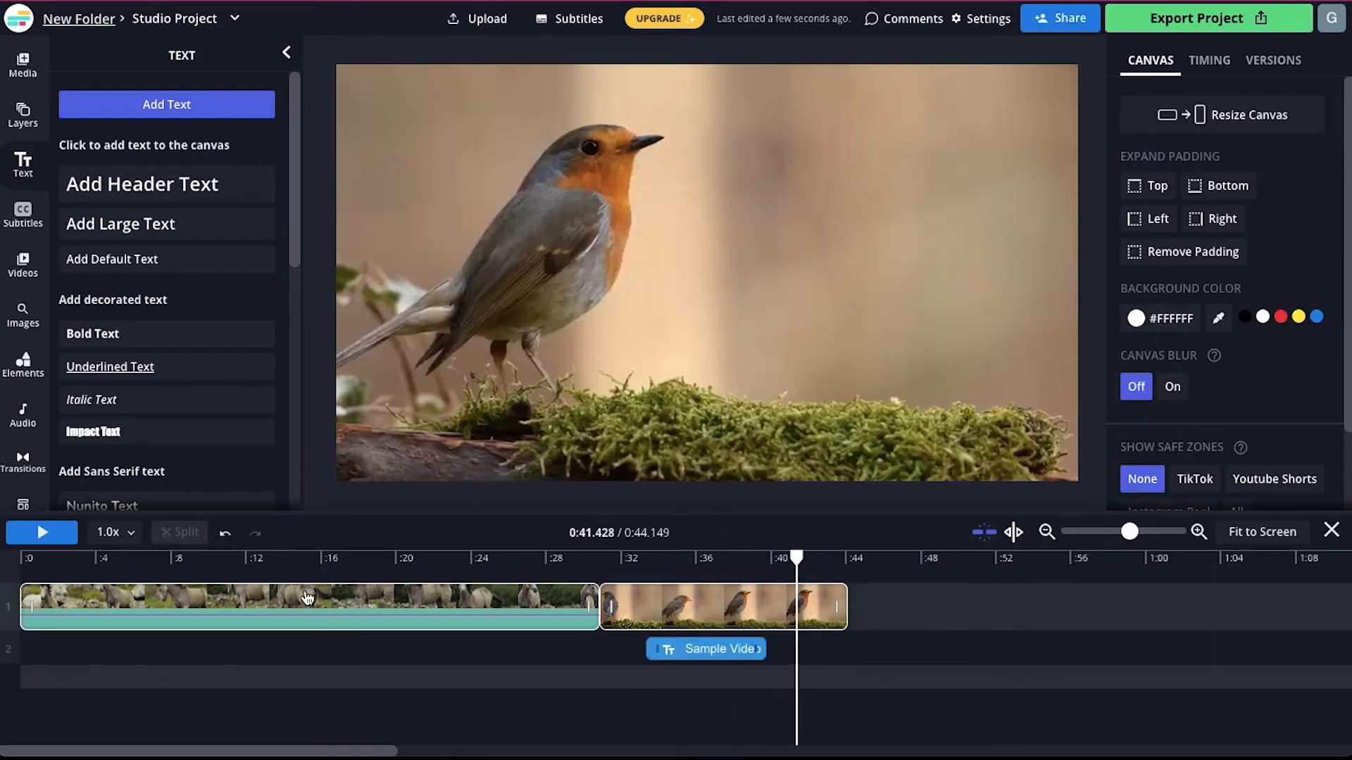
# Add the Pipo Interludo music track from the audio library
pyautogui.click(139, 557)
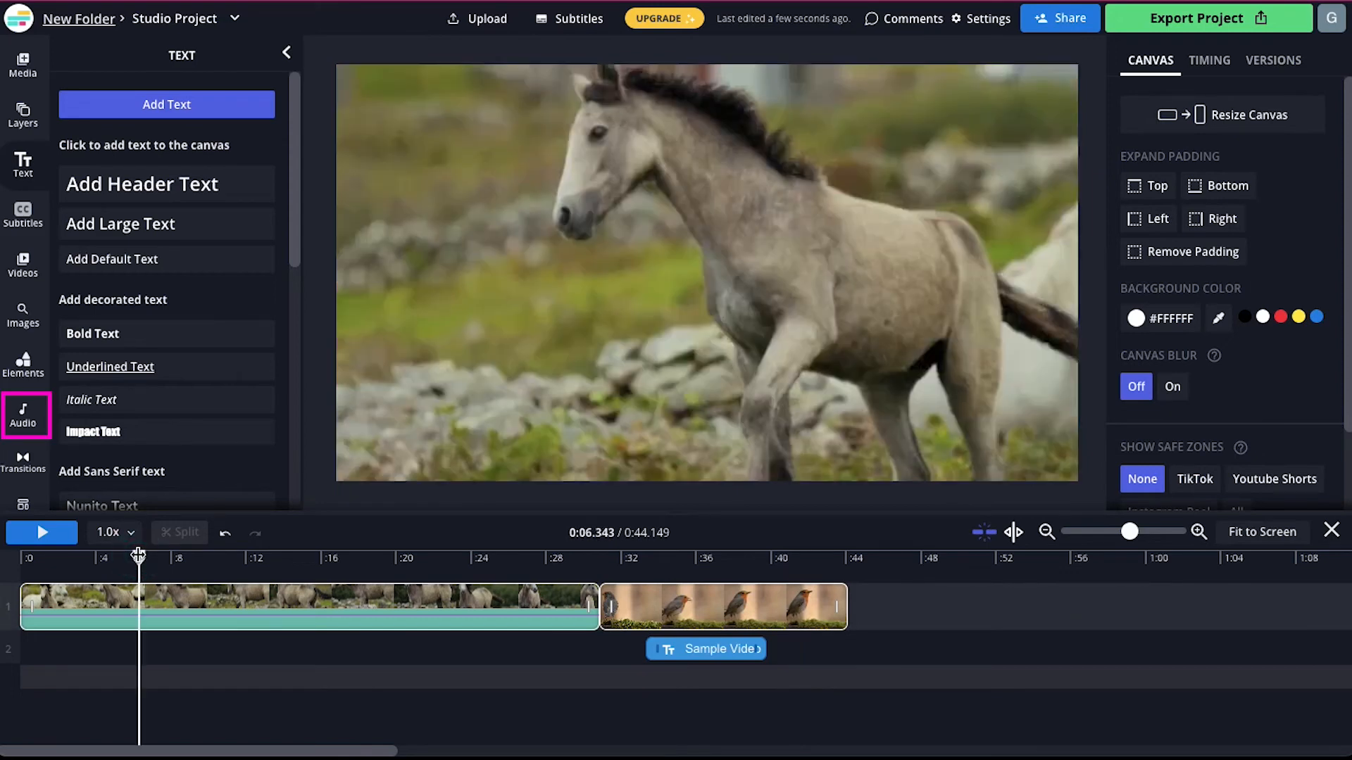
pyautogui.click(22, 421)
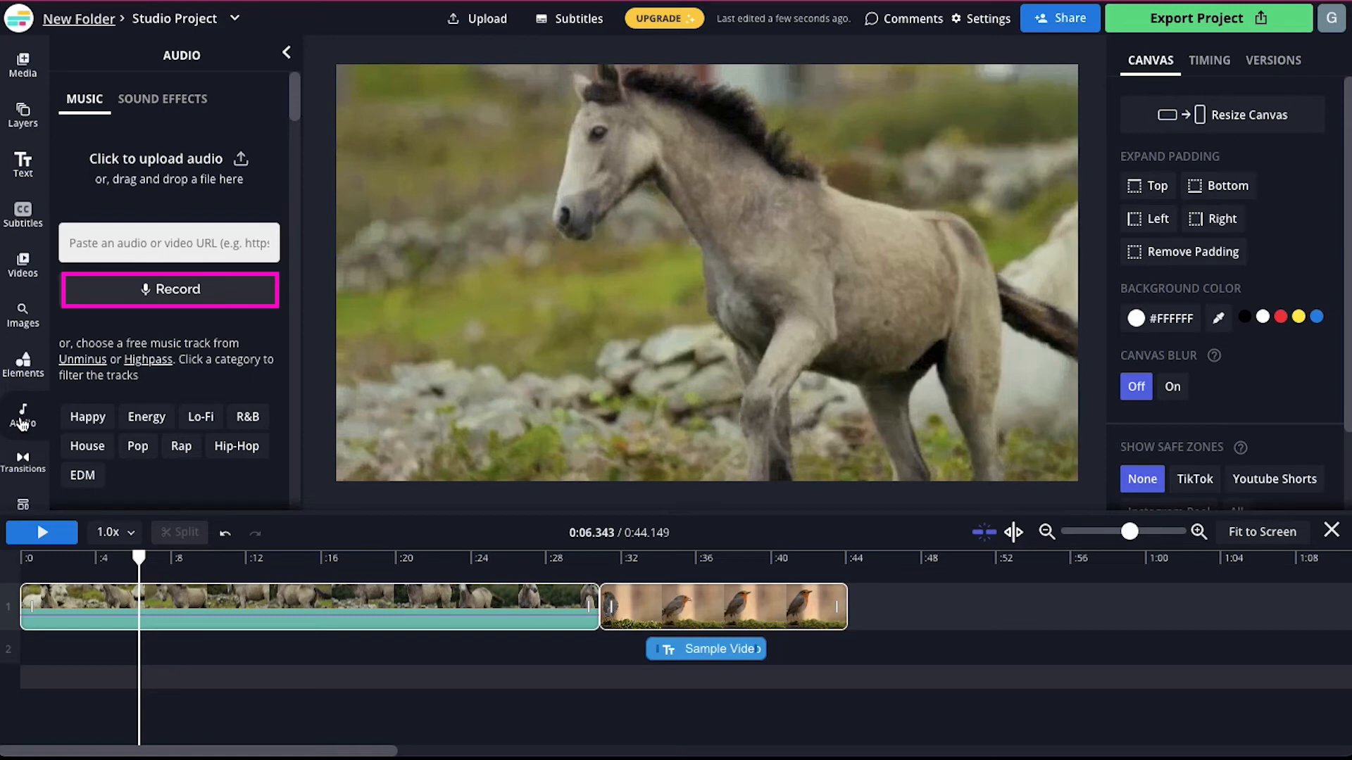
pyautogui.scroll(-5, 204, 382)
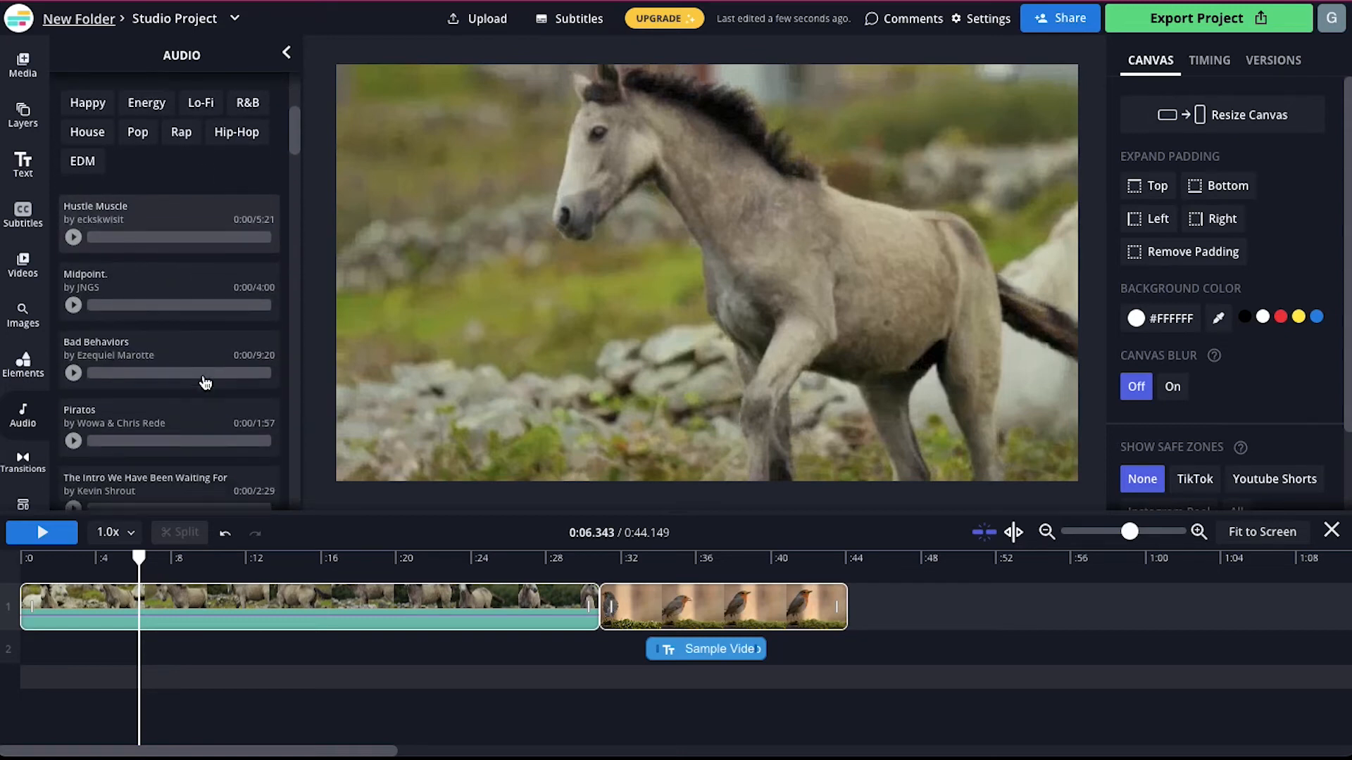
pyautogui.scroll(-9, 204, 383)
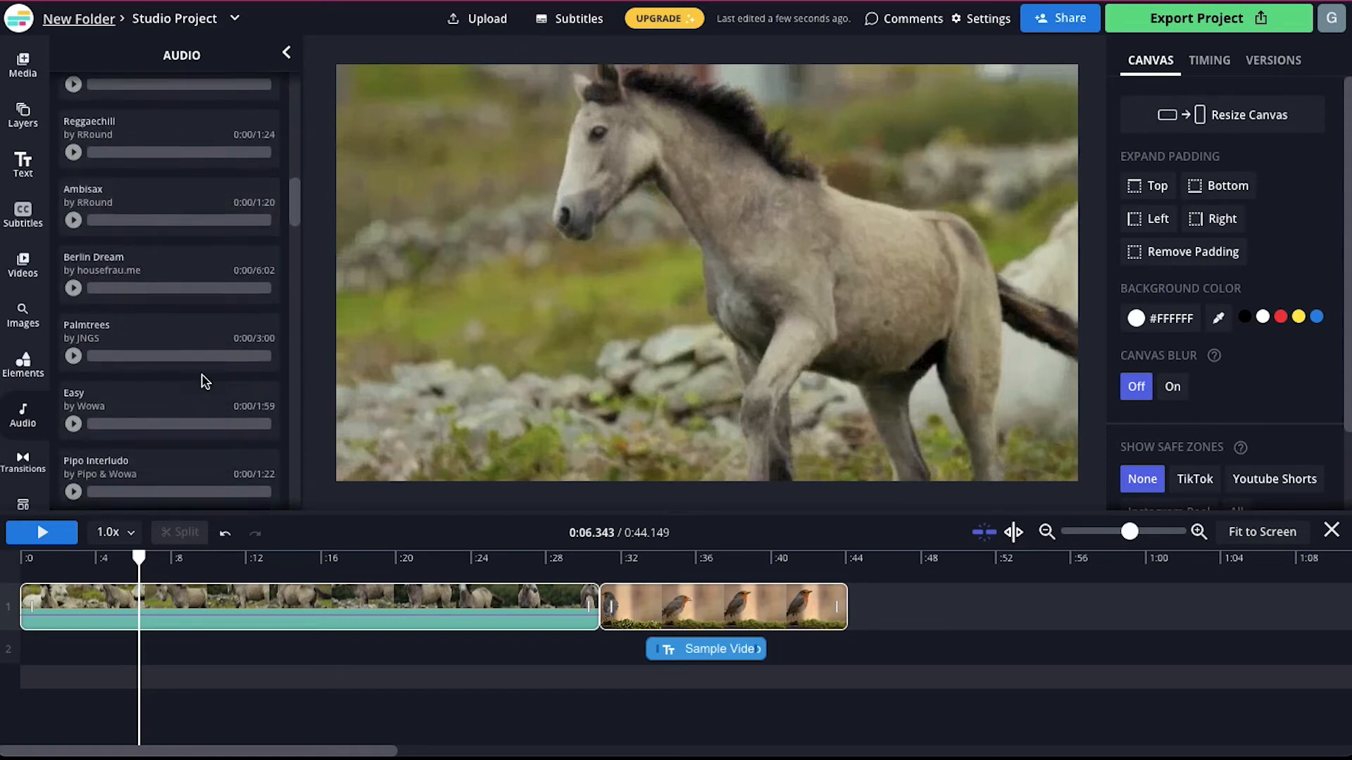
pyautogui.scroll(-2, 204, 382)
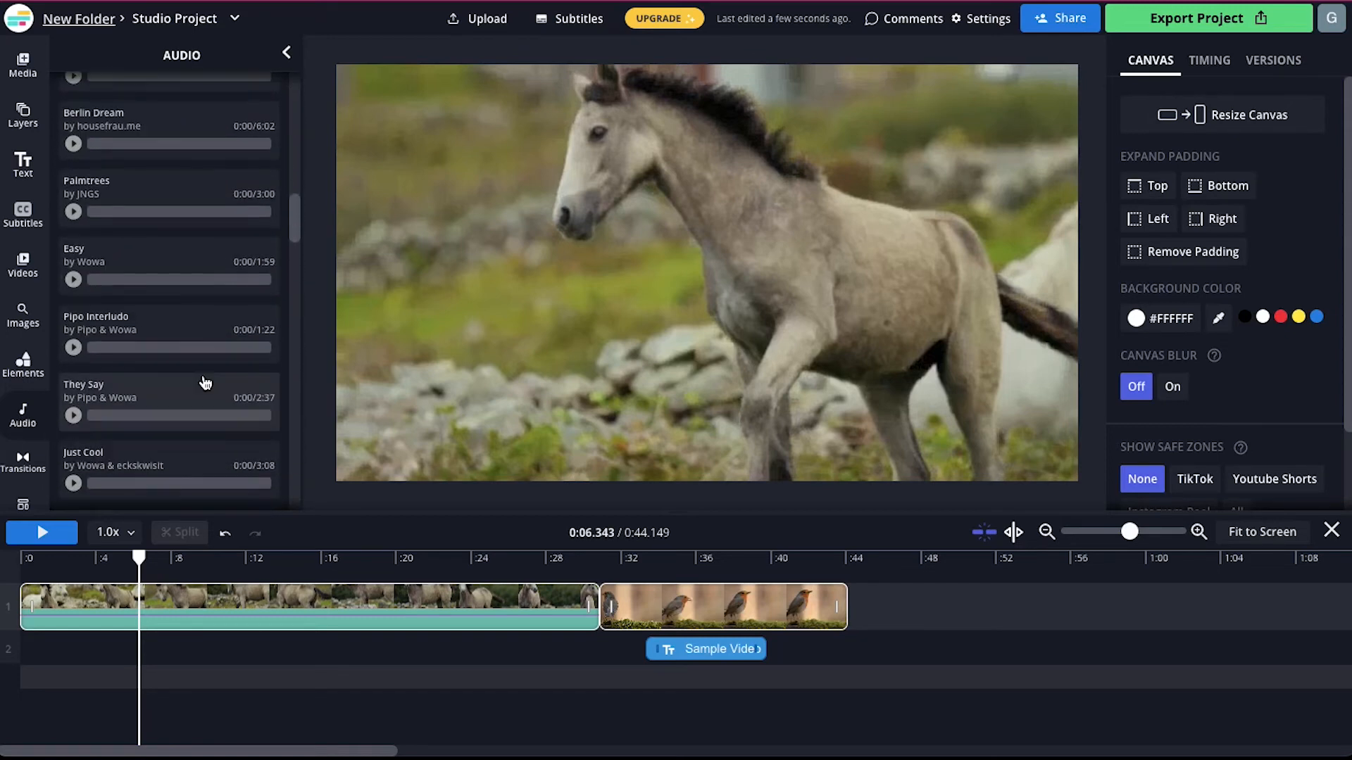
pyautogui.click(168, 328)
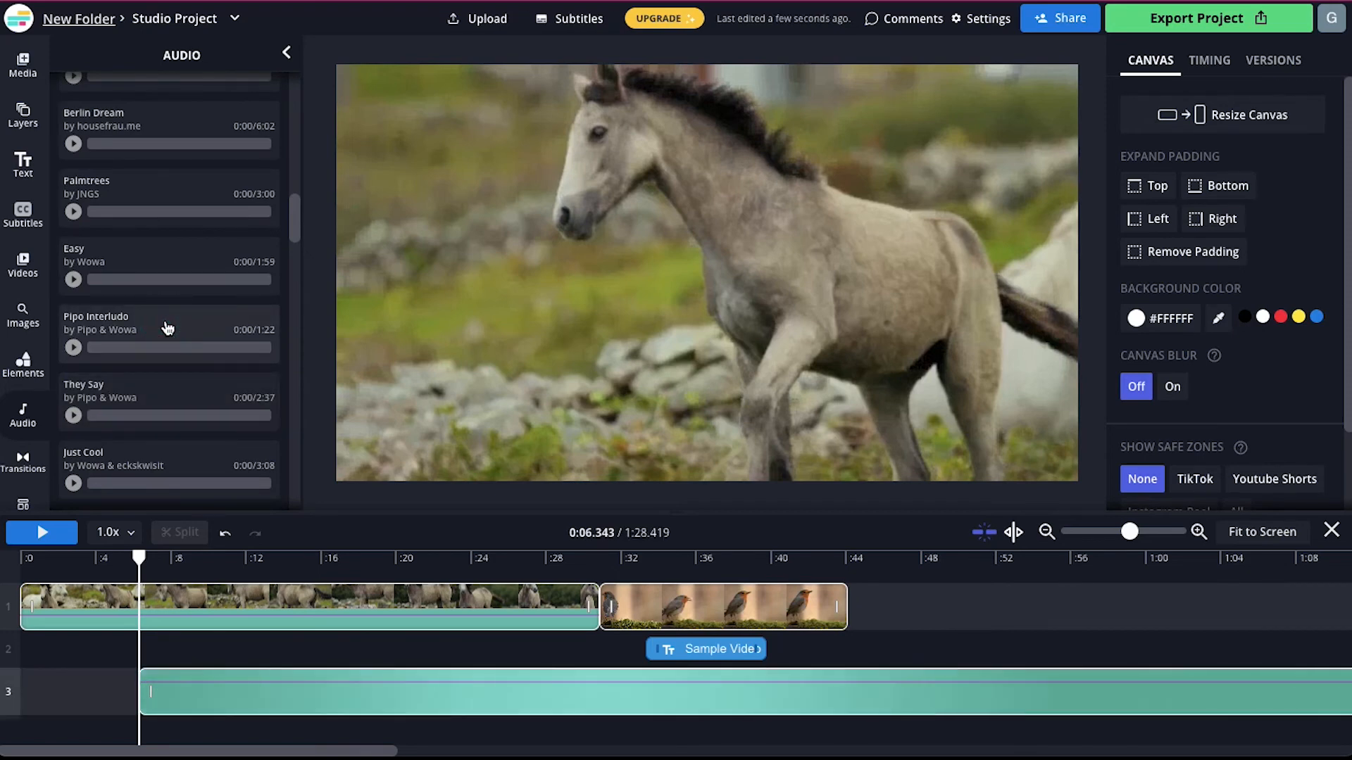
# Shift the music to start near the beginning and trim it to end at 0:44
pyautogui.click(1294, 695)
pyautogui.moveTo(1294, 695); pyautogui.dragTo(1197, 691)
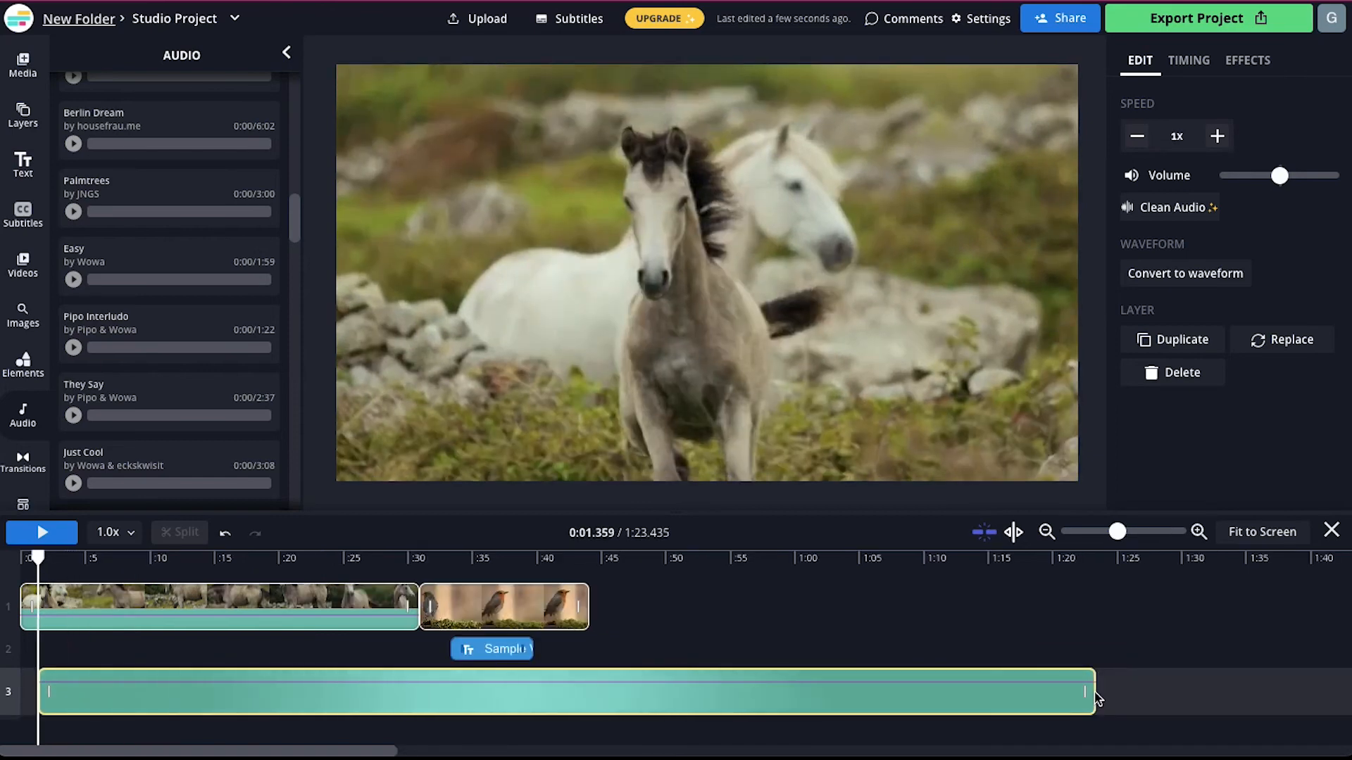
pyautogui.moveTo(1096, 698); pyautogui.dragTo(593, 666)
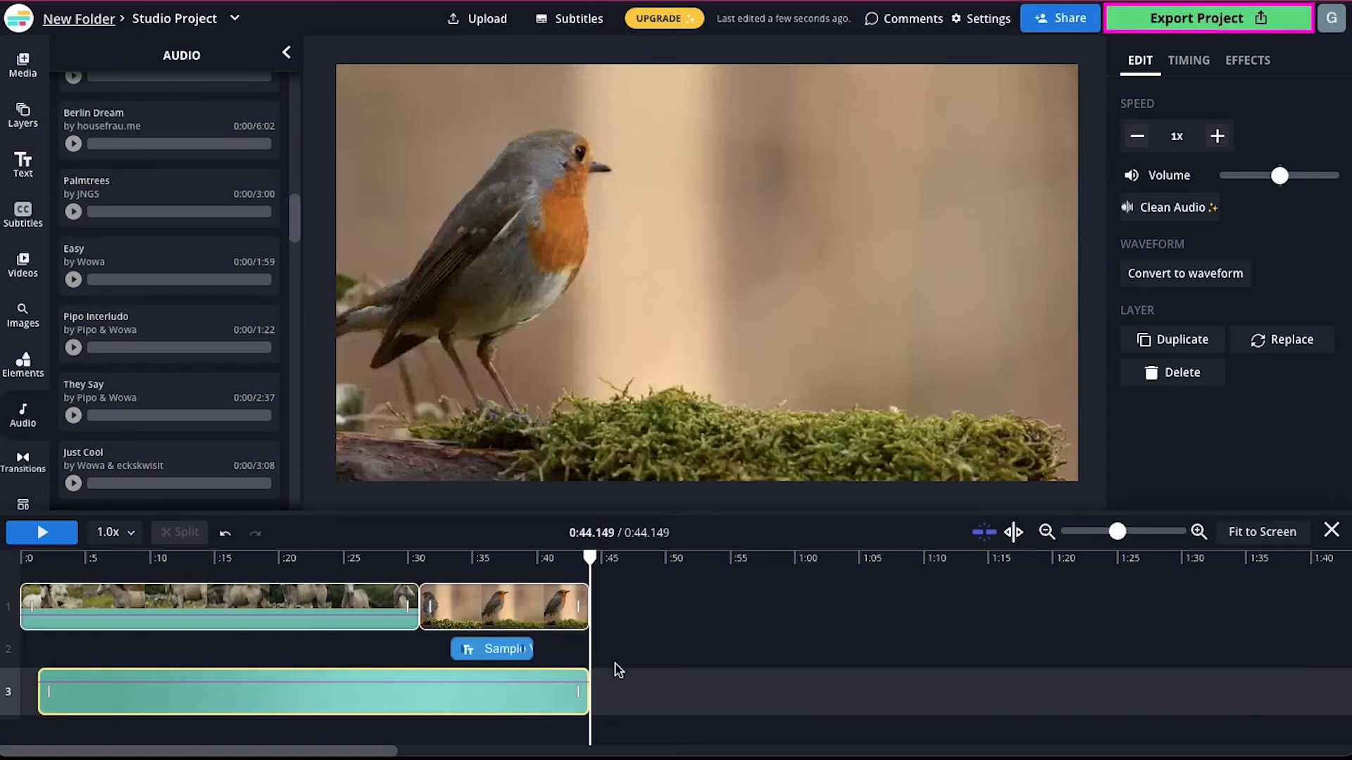
# Export the project as MP4 at Auto 1280 × 720 resolution
pyautogui.click(1203, 21)
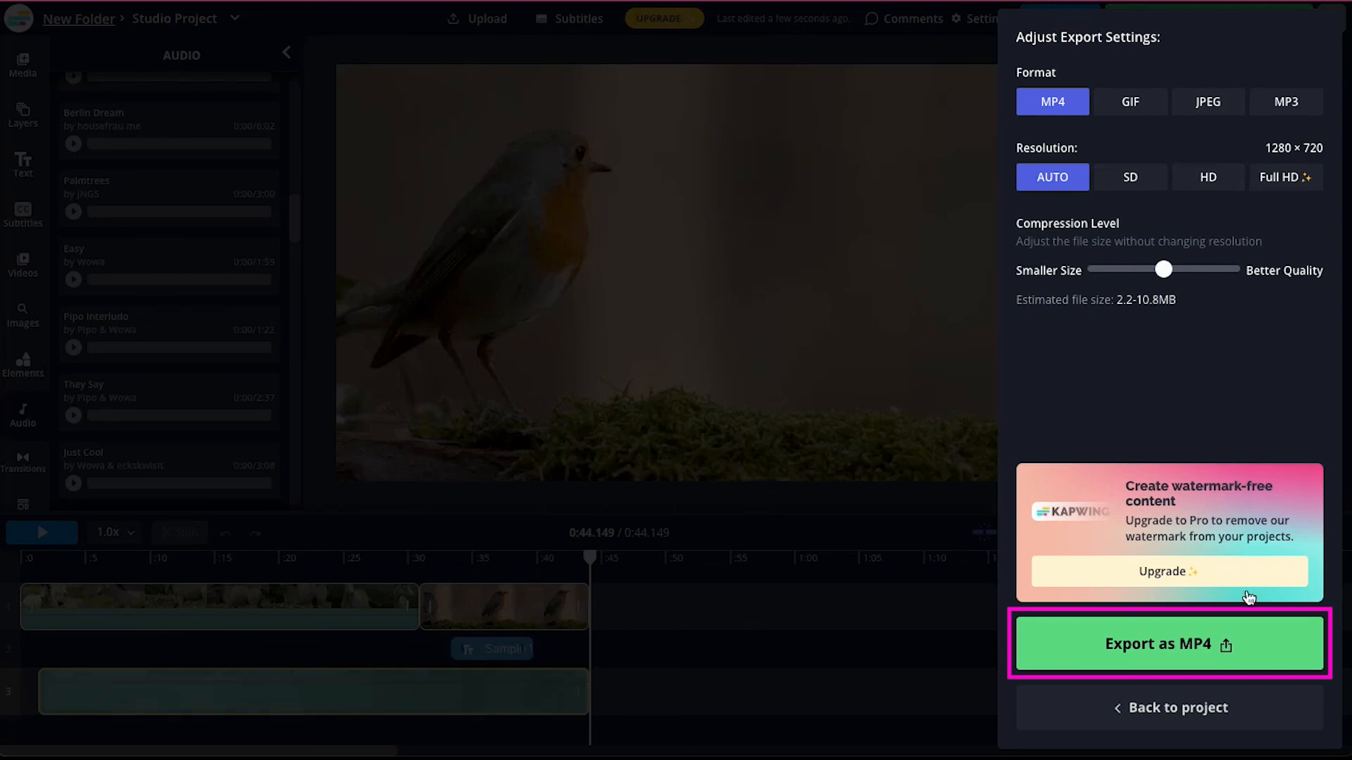
pyautogui.click(1251, 646)
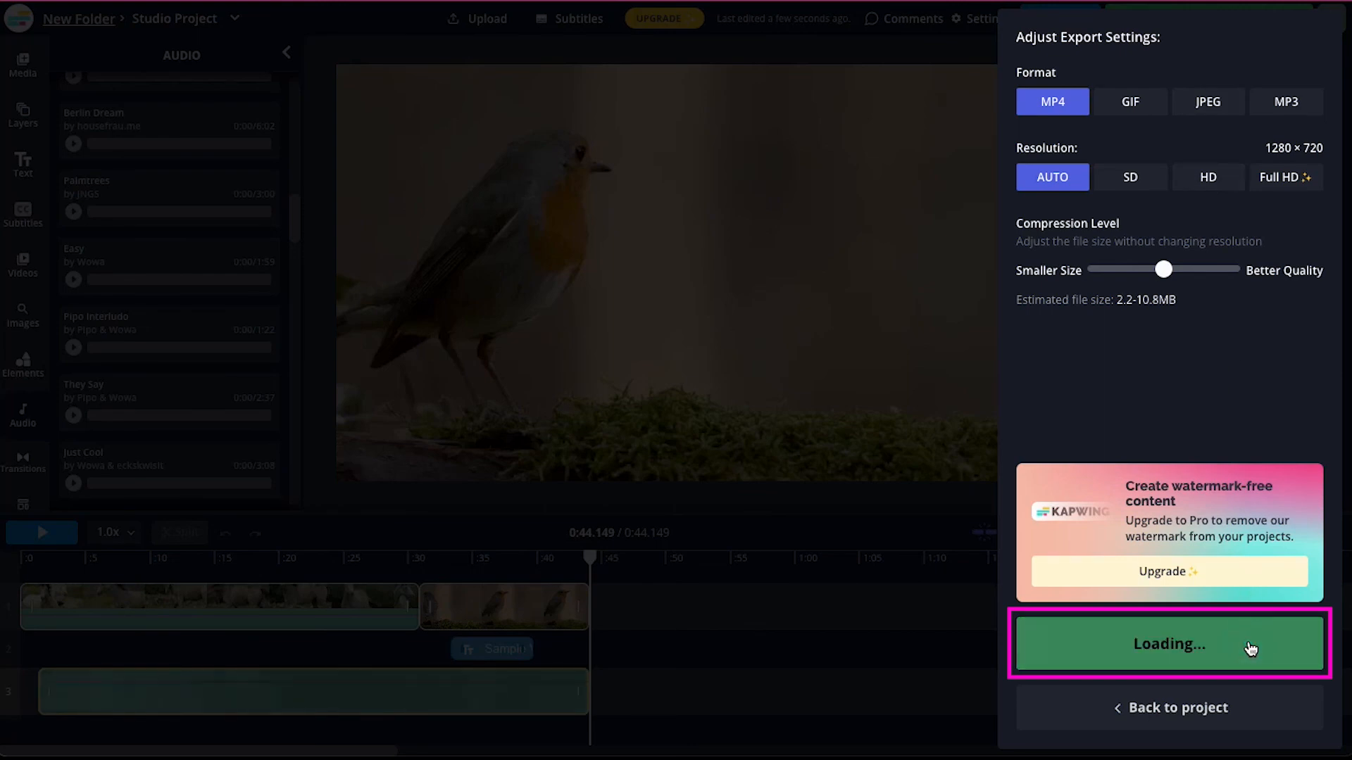